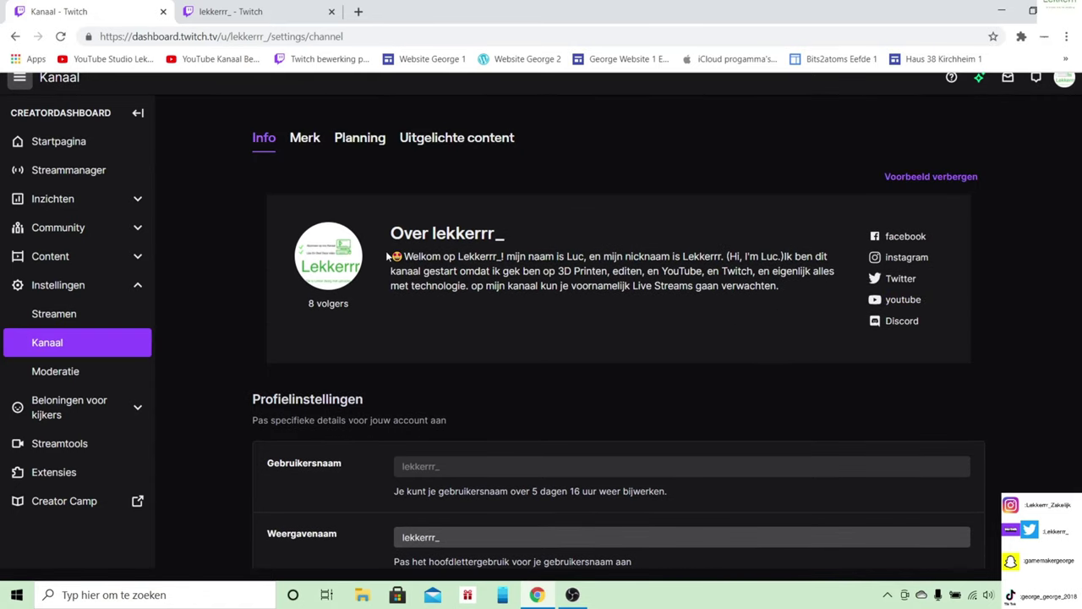
Step: Replace the video player banner in the channel's brand settings with the "Live Stream #1 Twitch" image
left_click(310, 146)
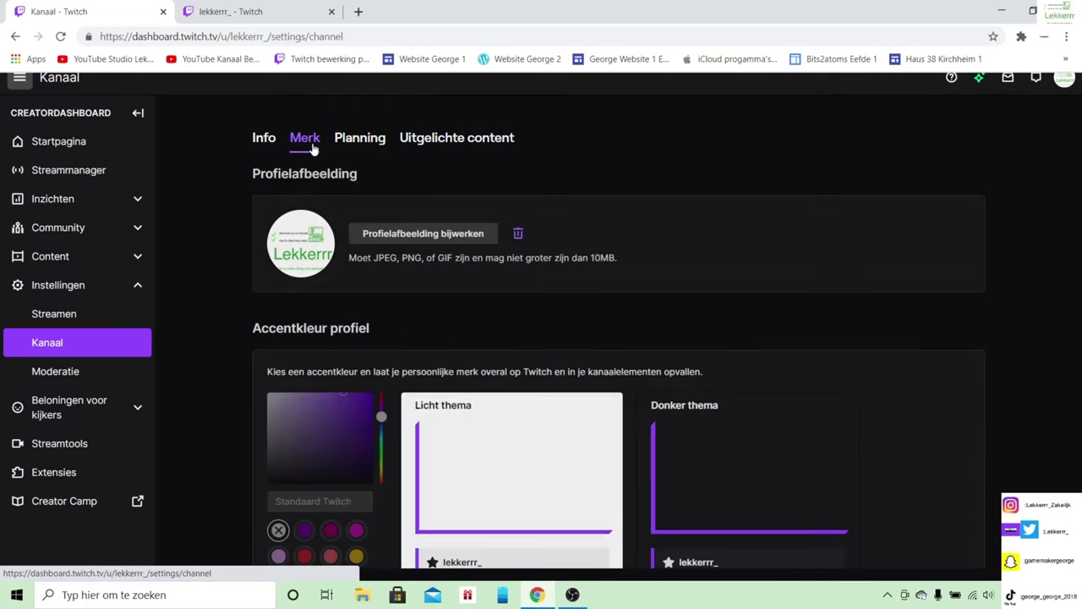
scroll(575, 302, "down", 3)
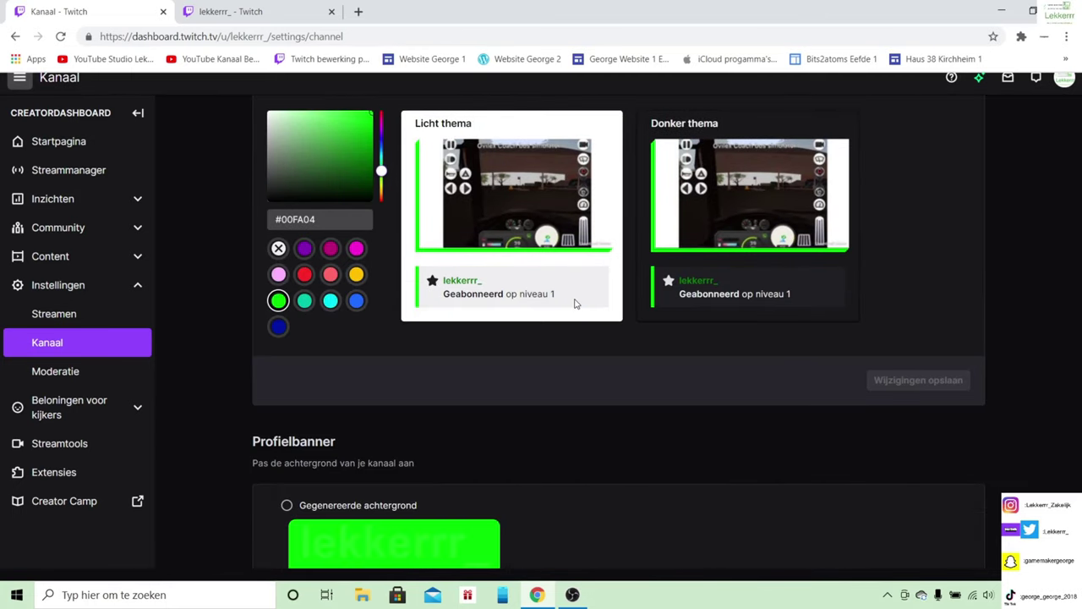
scroll(562, 317, "up", 1)
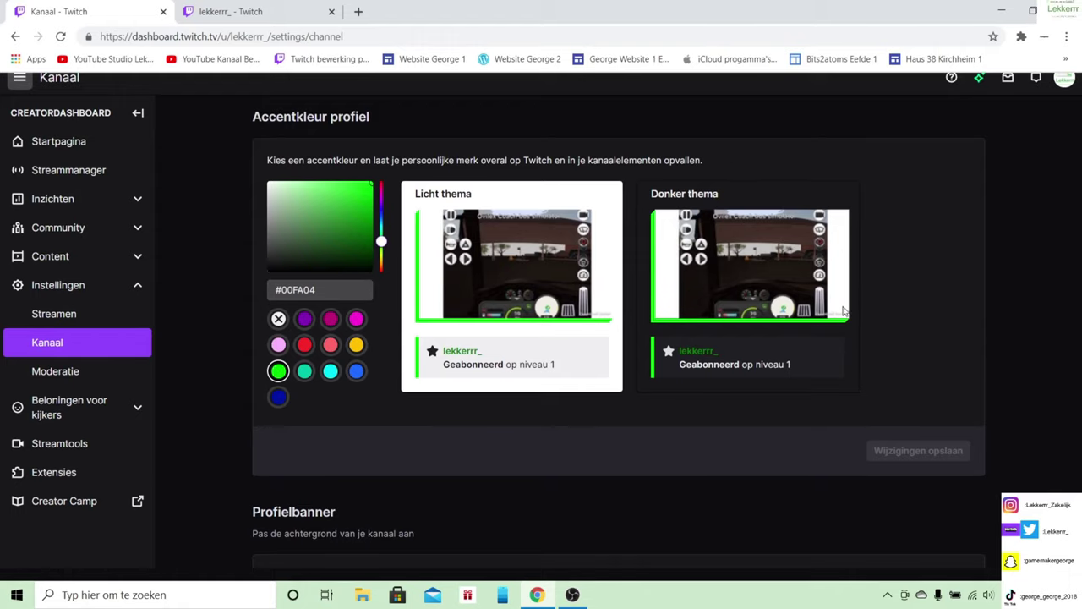
scroll(770, 316, "down", 3)
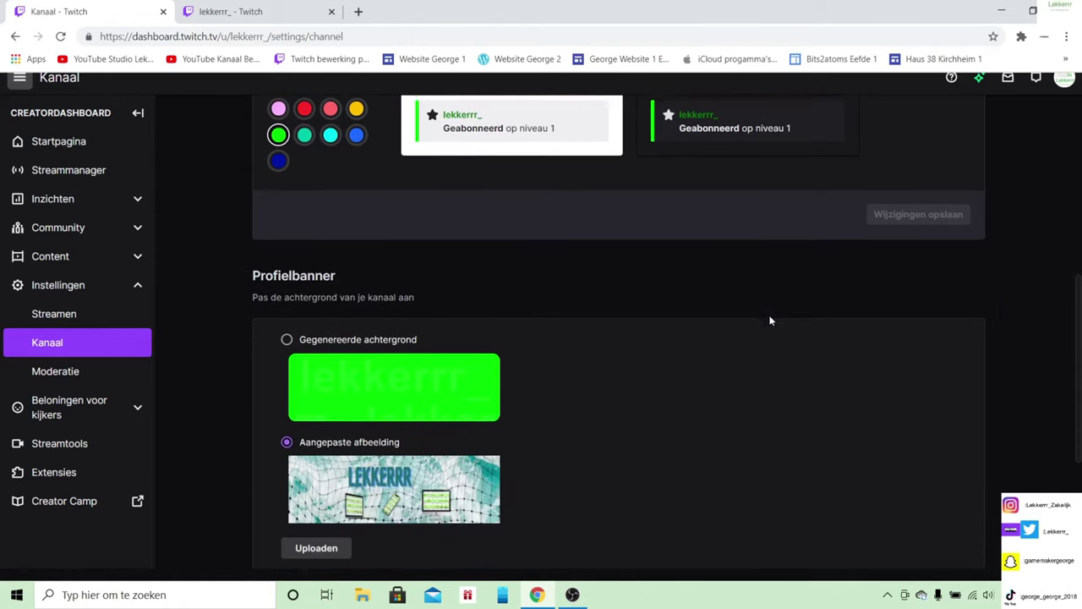
scroll(770, 319, "down", 2)
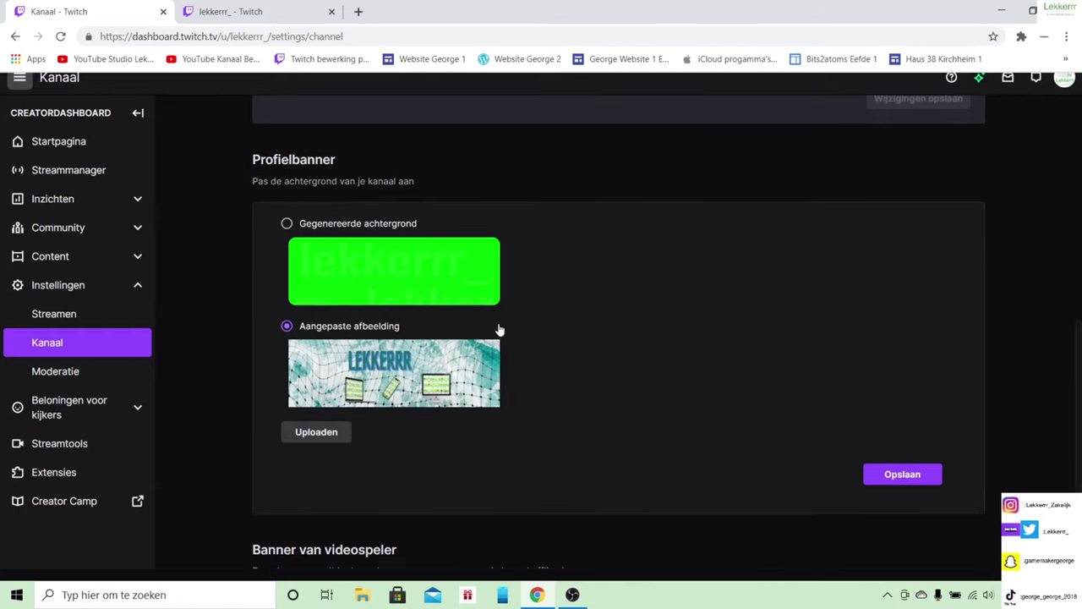
scroll(461, 373, "down", 2)
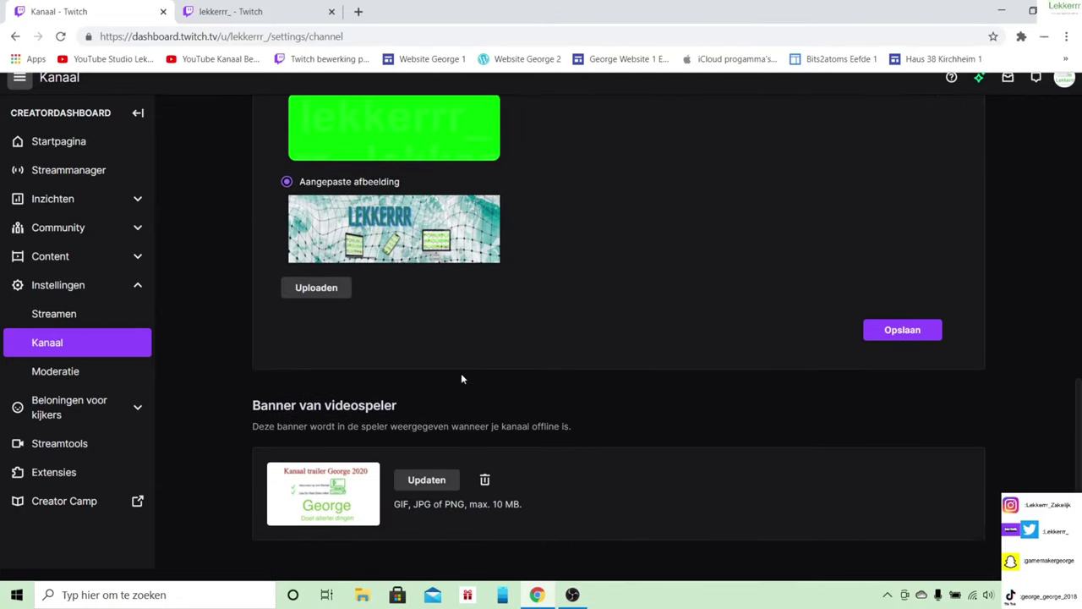
left_click(427, 479)
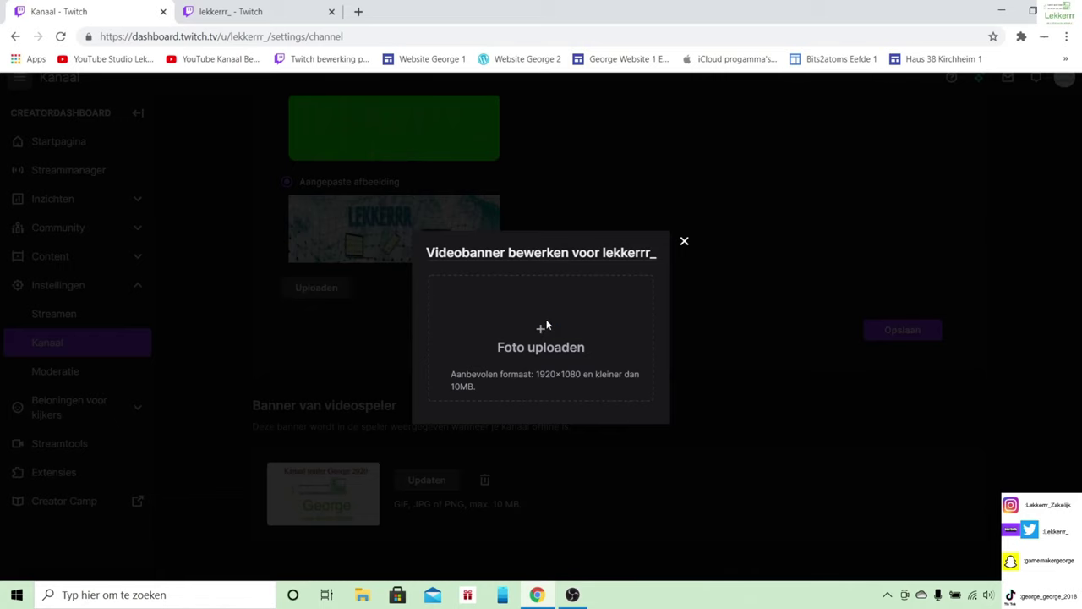
left_click(546, 318)
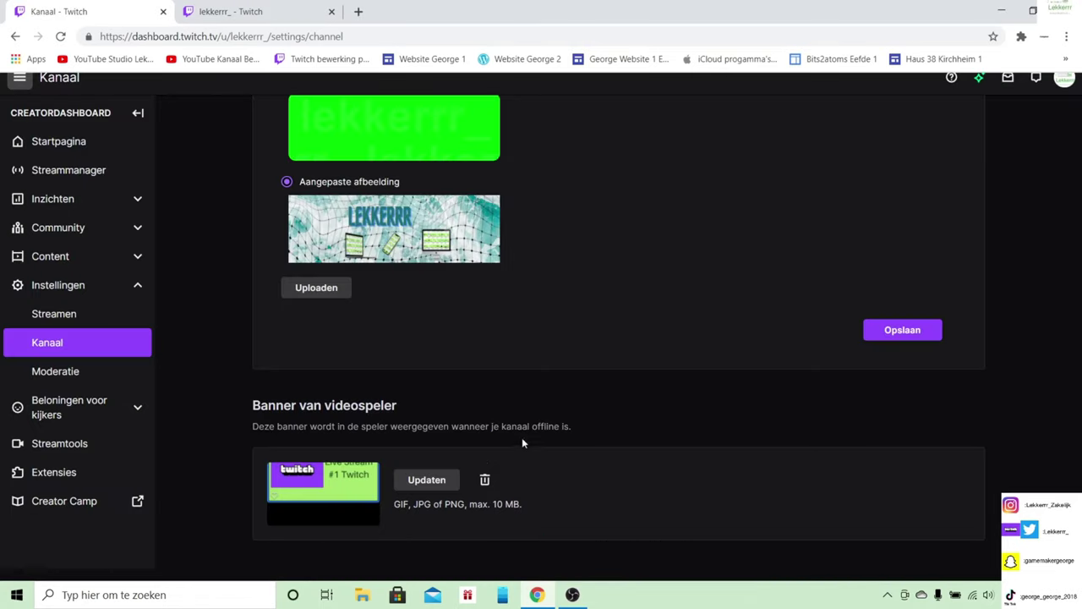
Step: Review the video player banner, profile banner, accent colour and profile picture sections of the brand settings
scroll(522, 437, "up", 2)
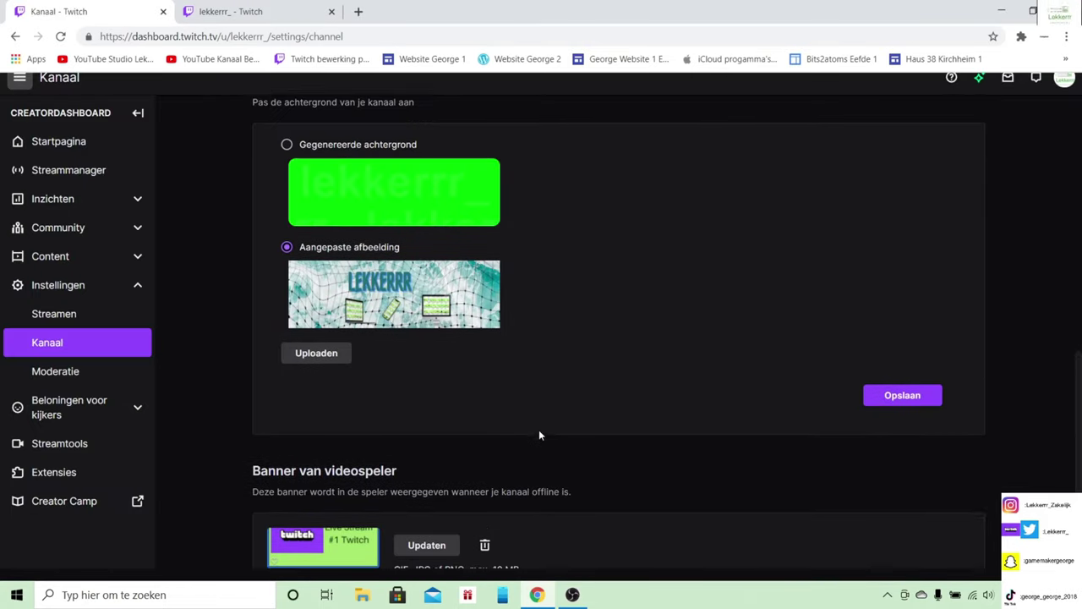
scroll(539, 434, "down", 1)
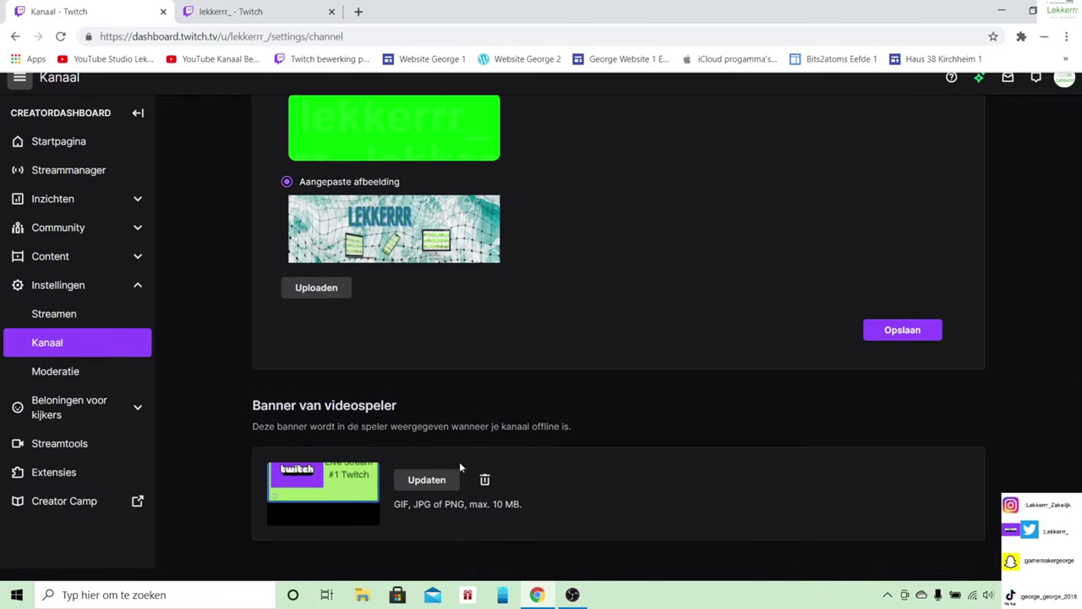
scroll(480, 381, "up", 2)
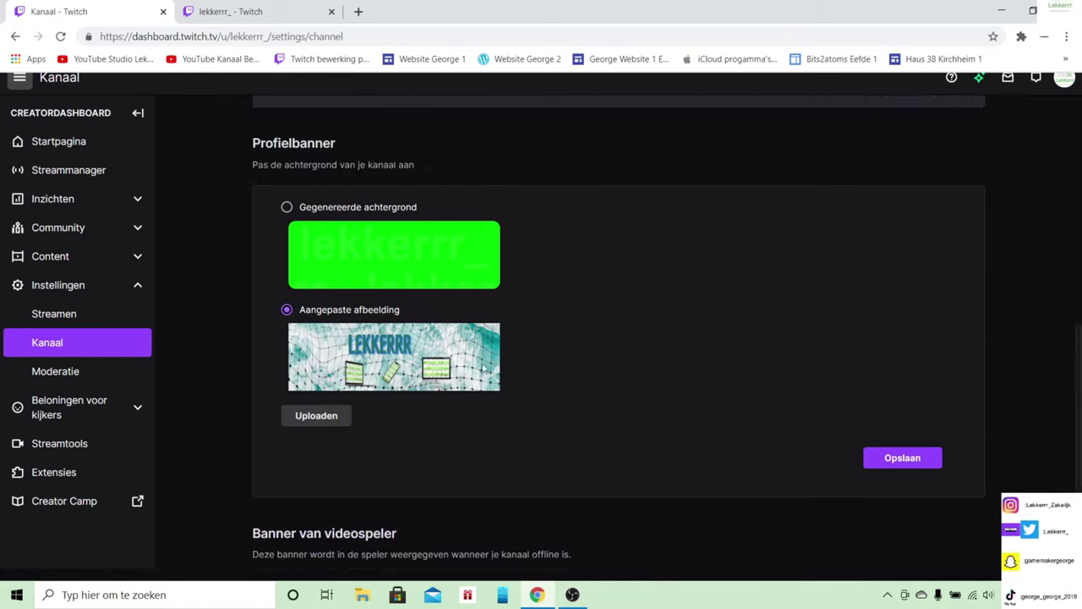
scroll(437, 457, "down", 2)
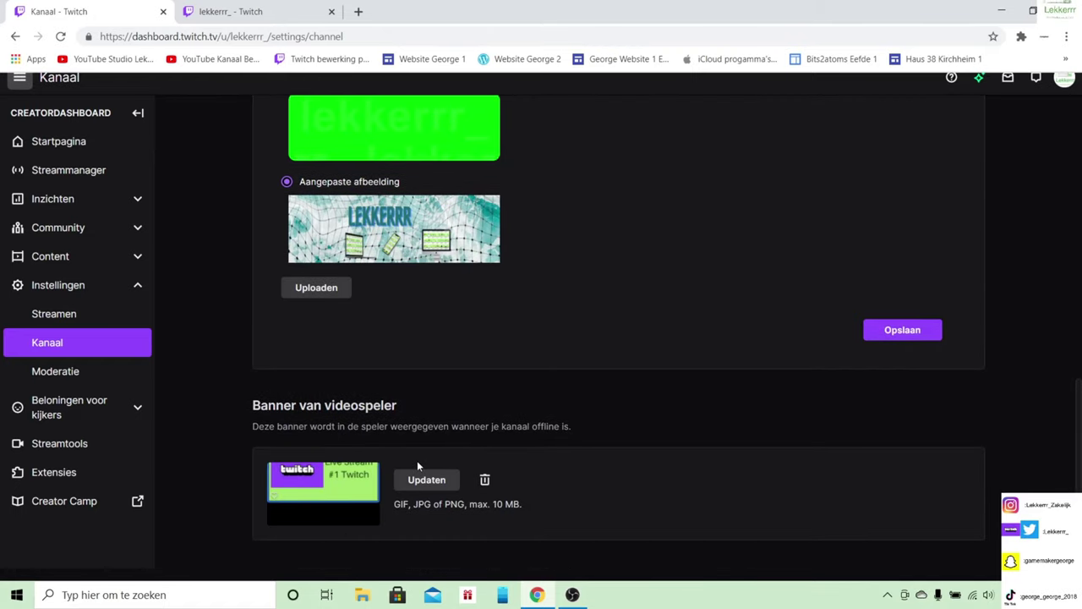
scroll(519, 431, "up", 6)
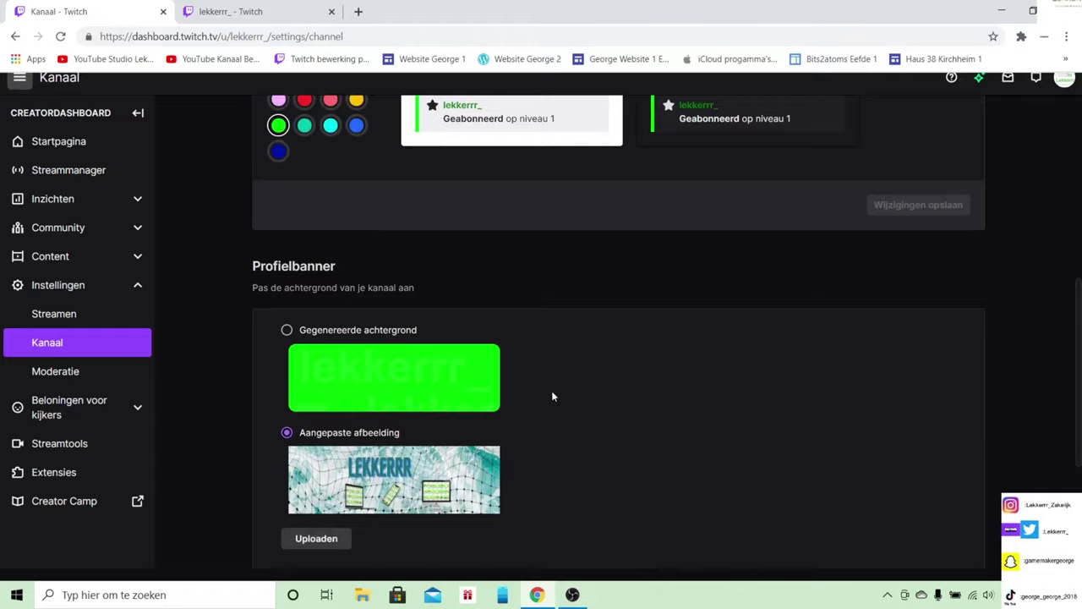
scroll(592, 419, "up", 2)
scroll(633, 440, "down", 2)
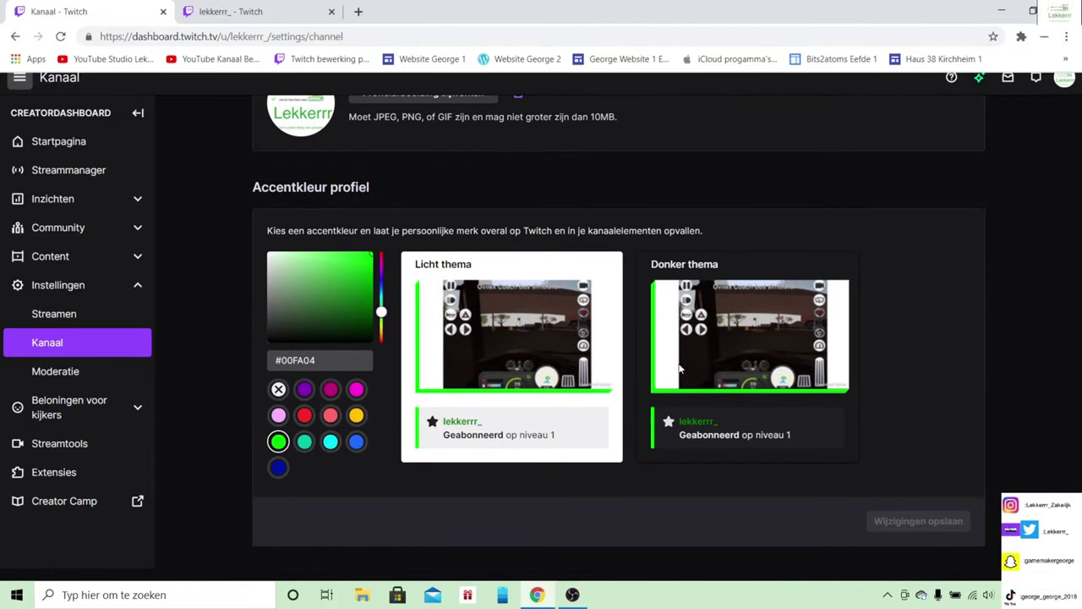
scroll(709, 305, "up", 2)
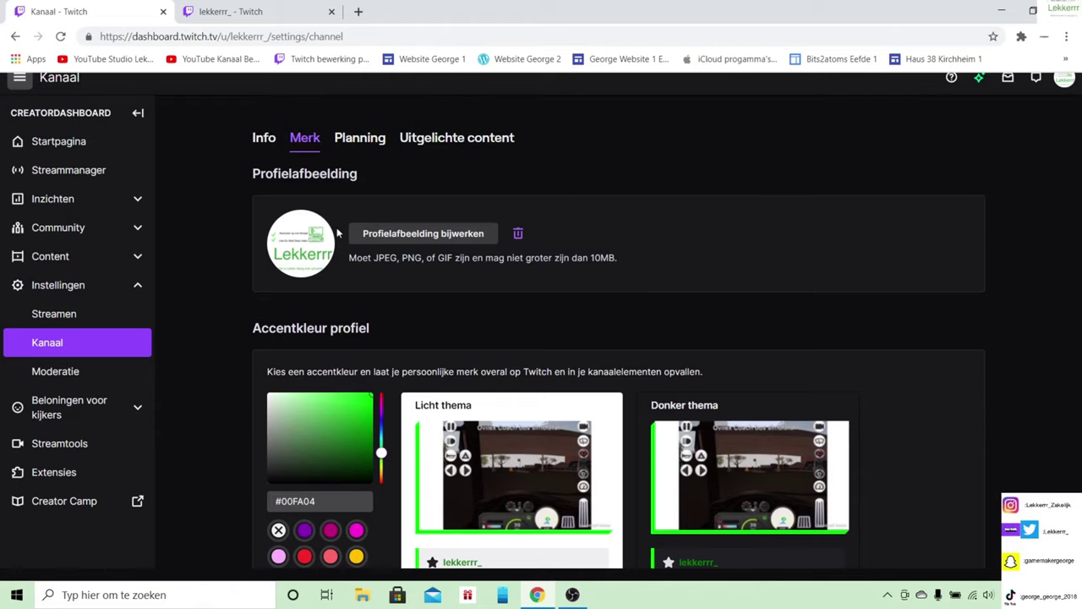
Step: Start adding a stream to the channel's stream schedule and enter "Roblox" as its content overview
left_click(380, 143)
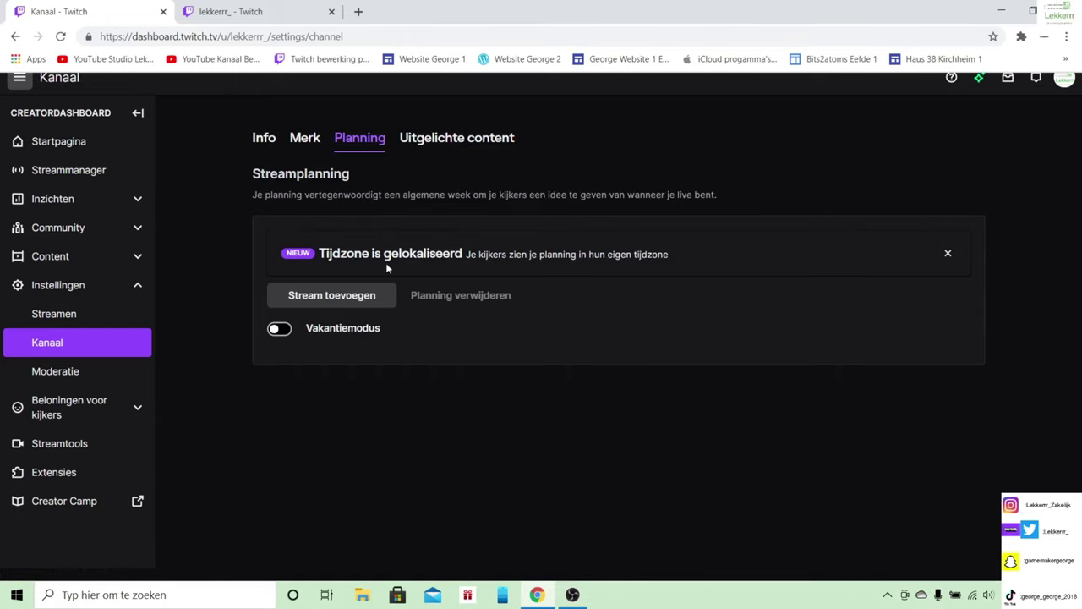
left_click(366, 296)
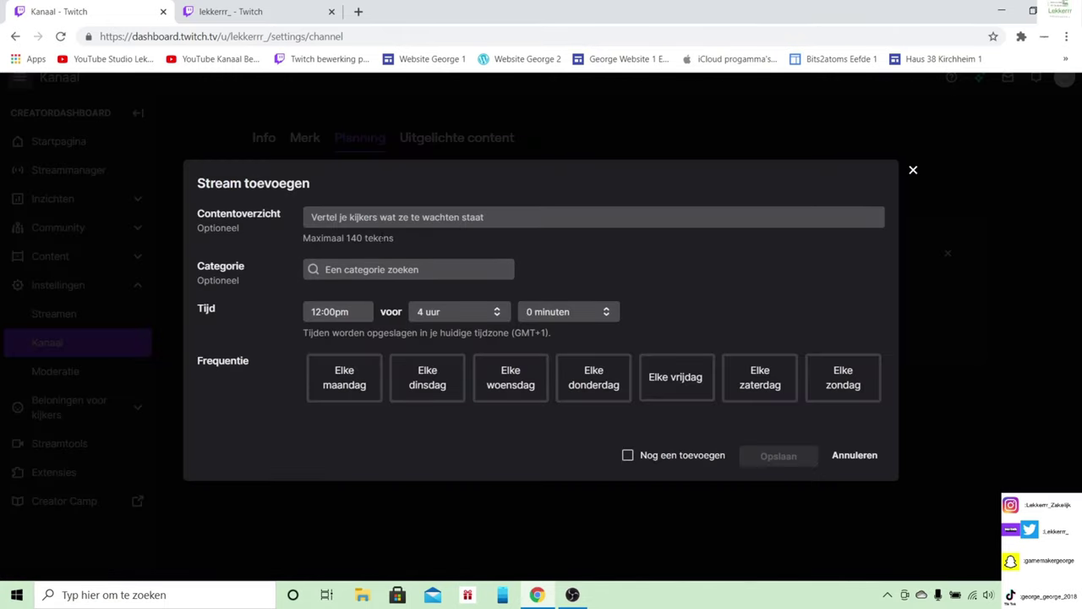
left_click(312, 217)
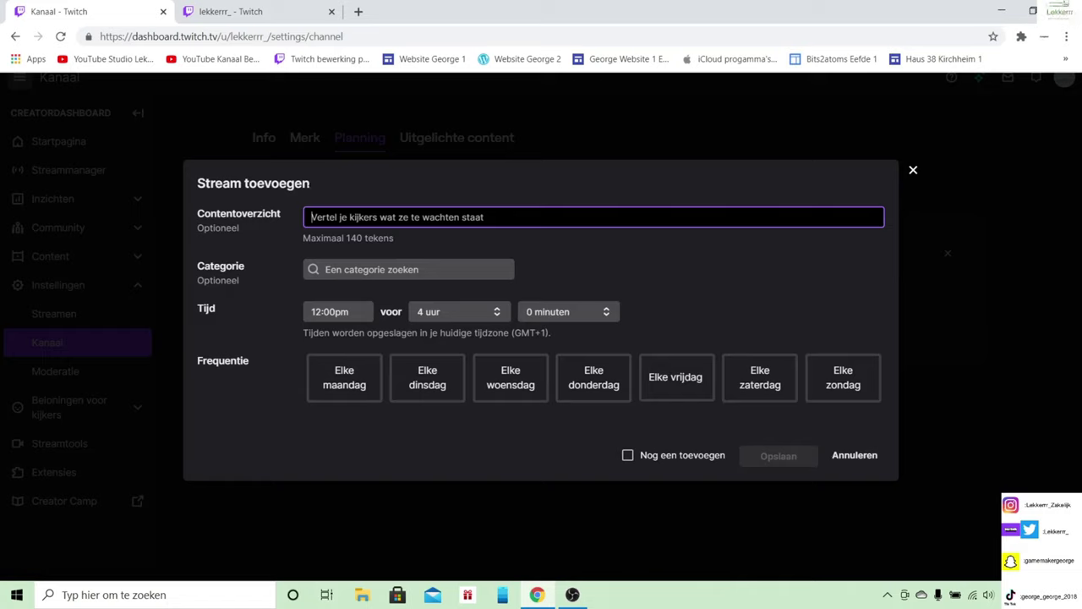
type("D")
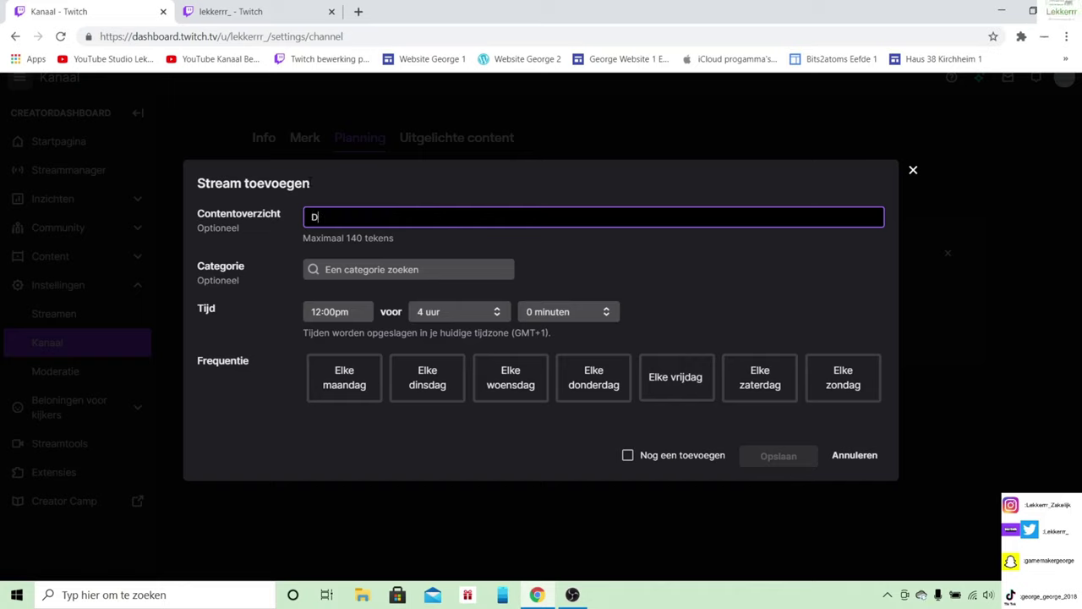
key("BackSpace")
type("F")
key("BackSpace")
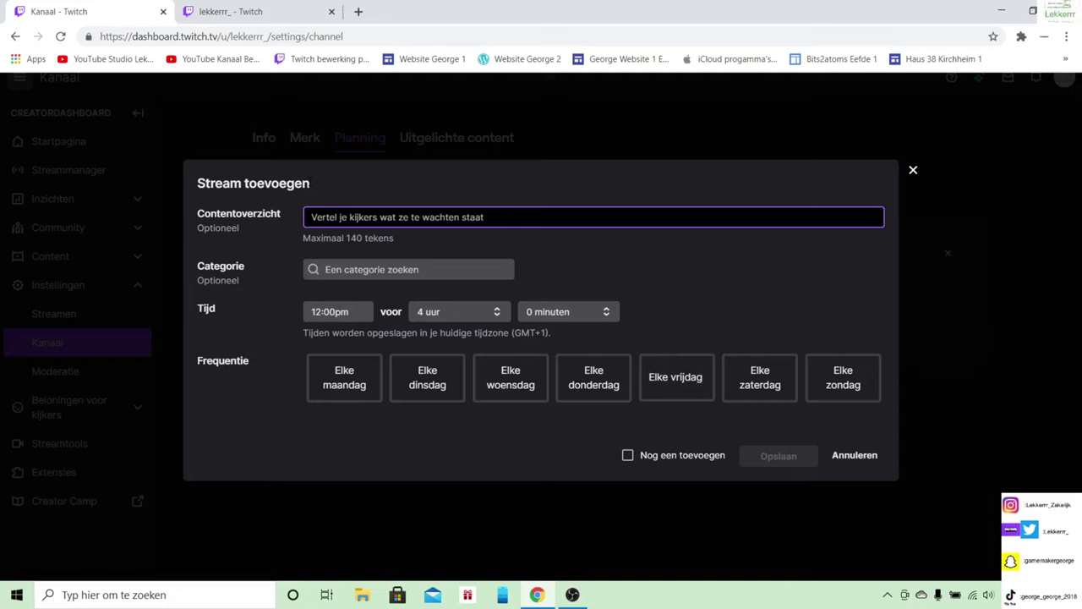
type("Roblox")
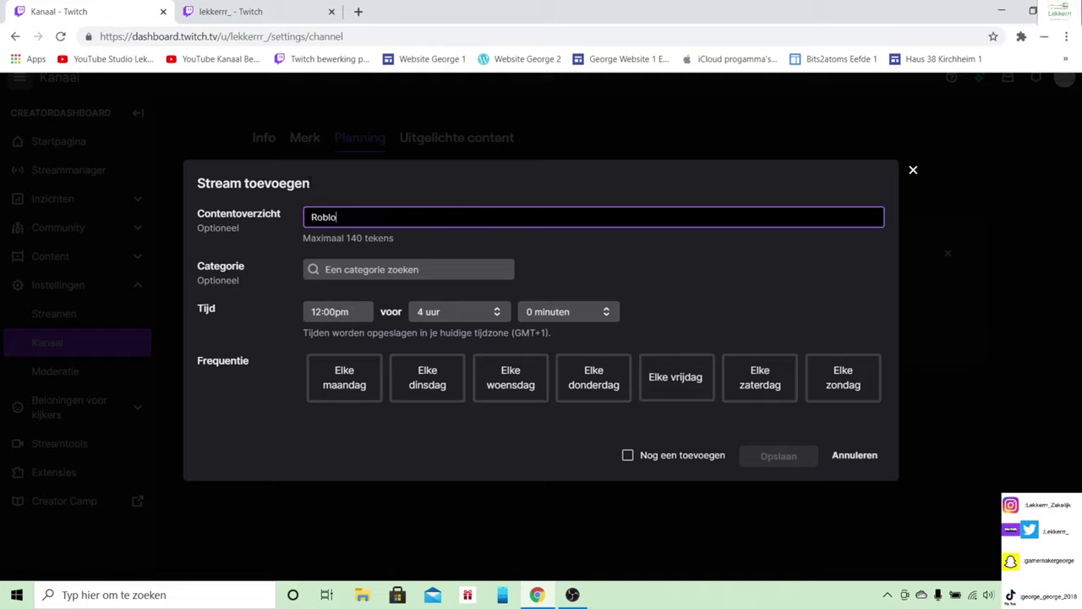
Step: Find the ROBLOX category by searching for "Rob" and assign it to the scheduled stream
left_click(366, 267)
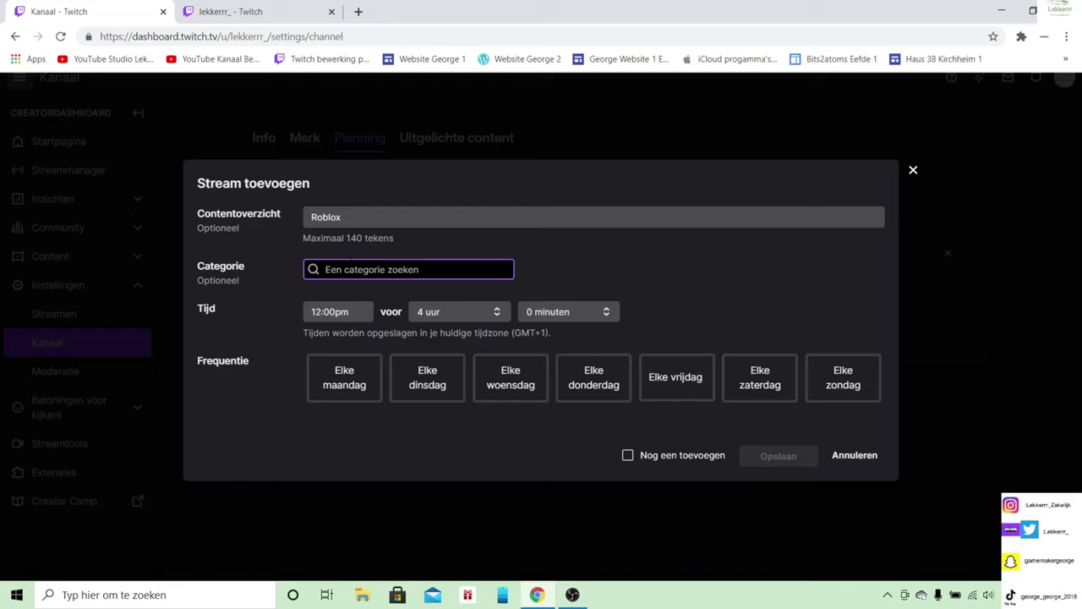
type("R")
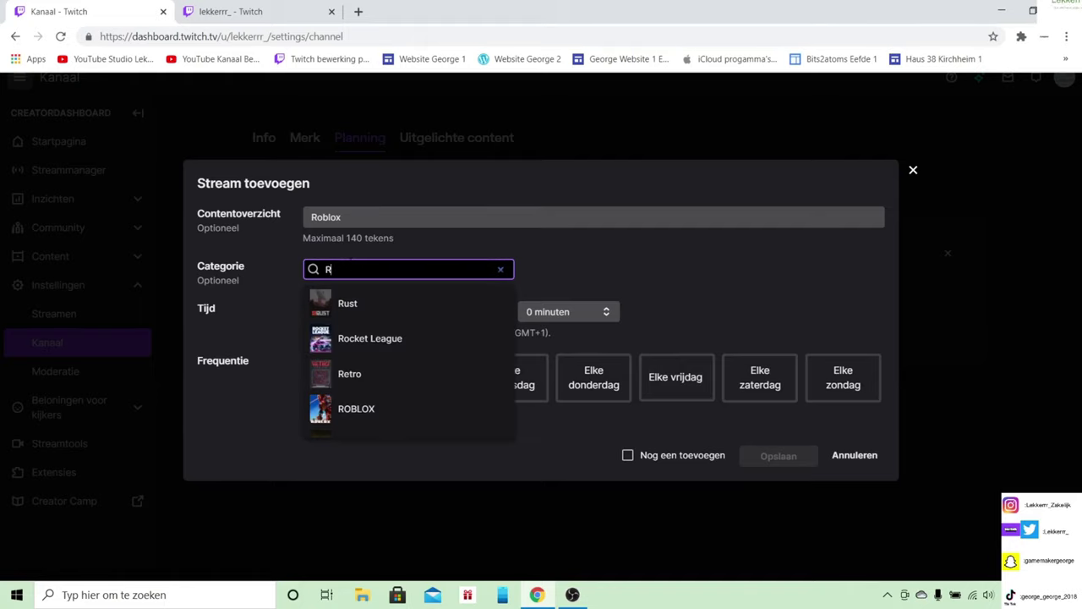
type("ob")
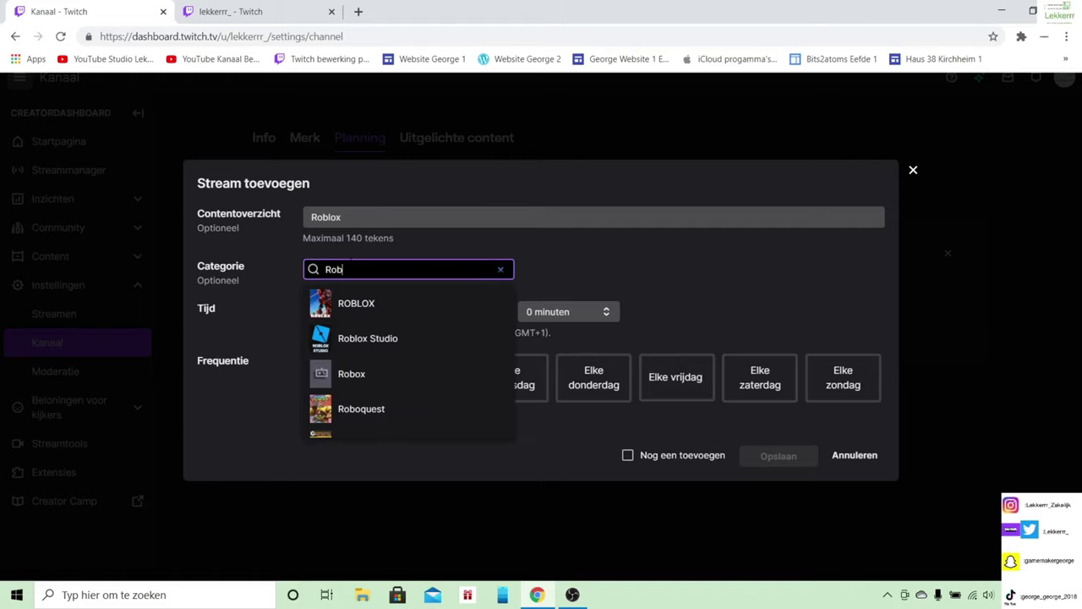
left_click(355, 301)
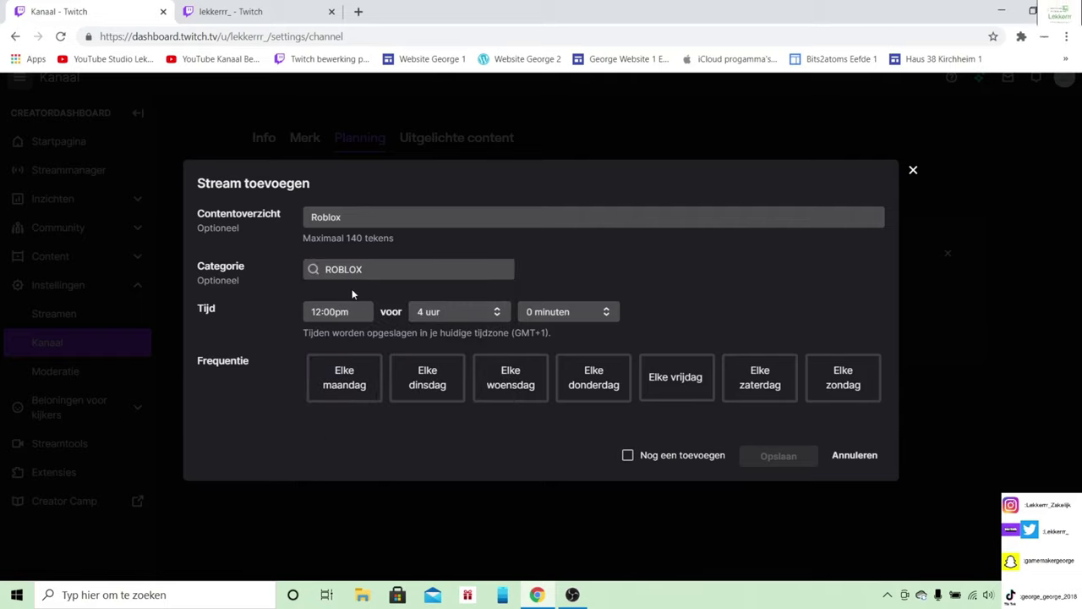
Step: Keep the 12:00pm start time and set the stream's duration to 4 uur and 0 minuten
left_click(336, 312)
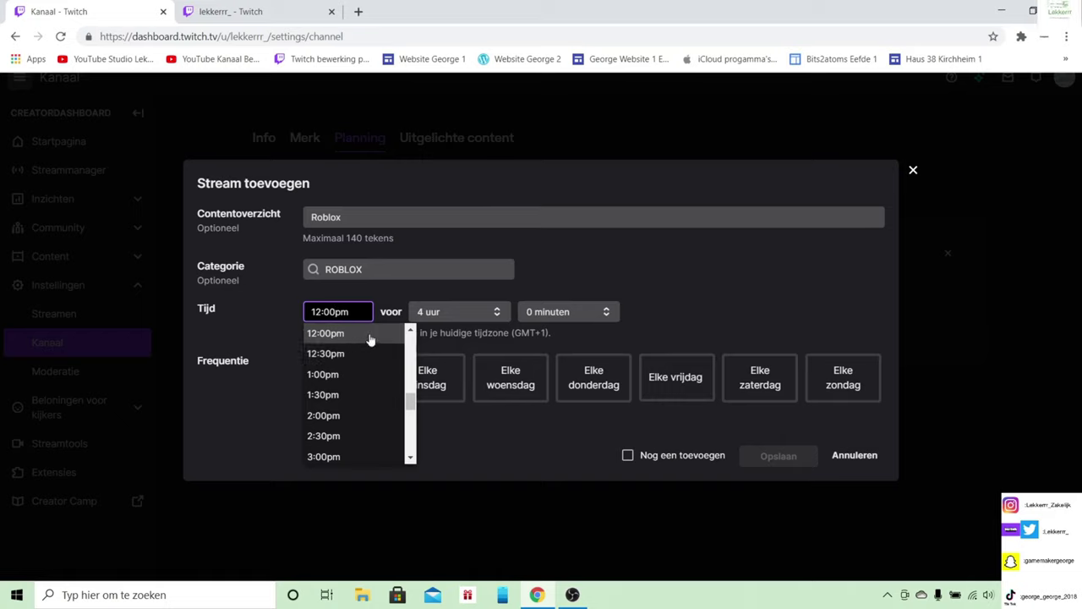
left_click(592, 269)
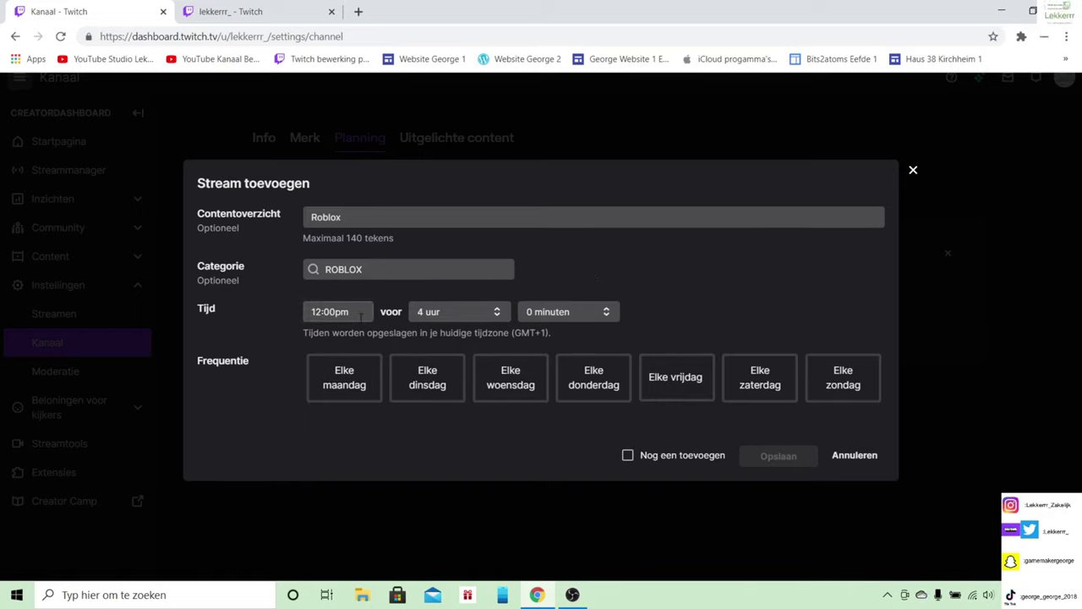
left_click(433, 313)
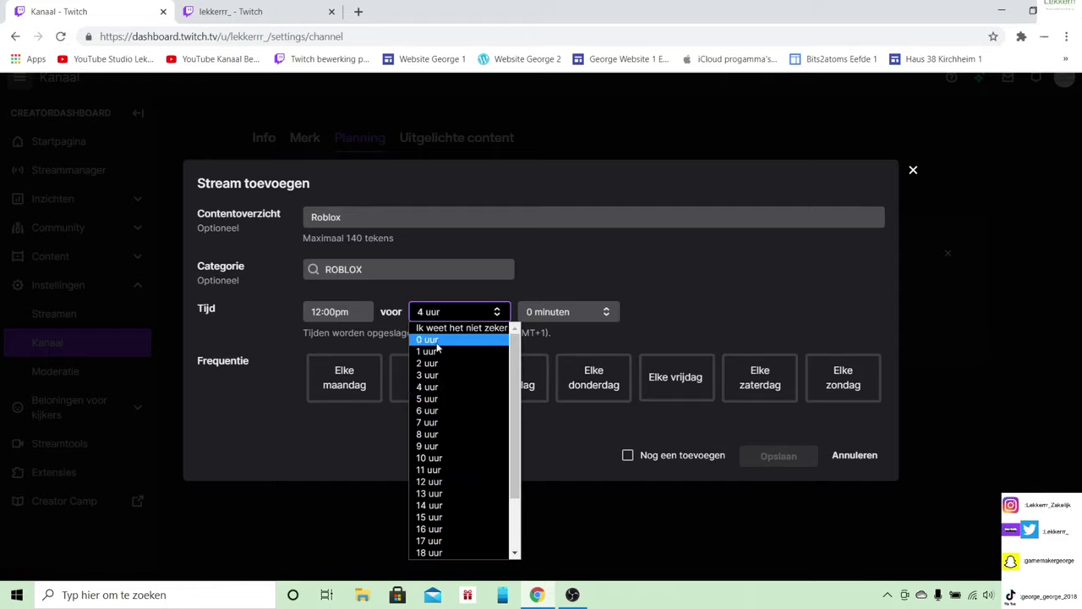
left_click(441, 387)
left_click(563, 313)
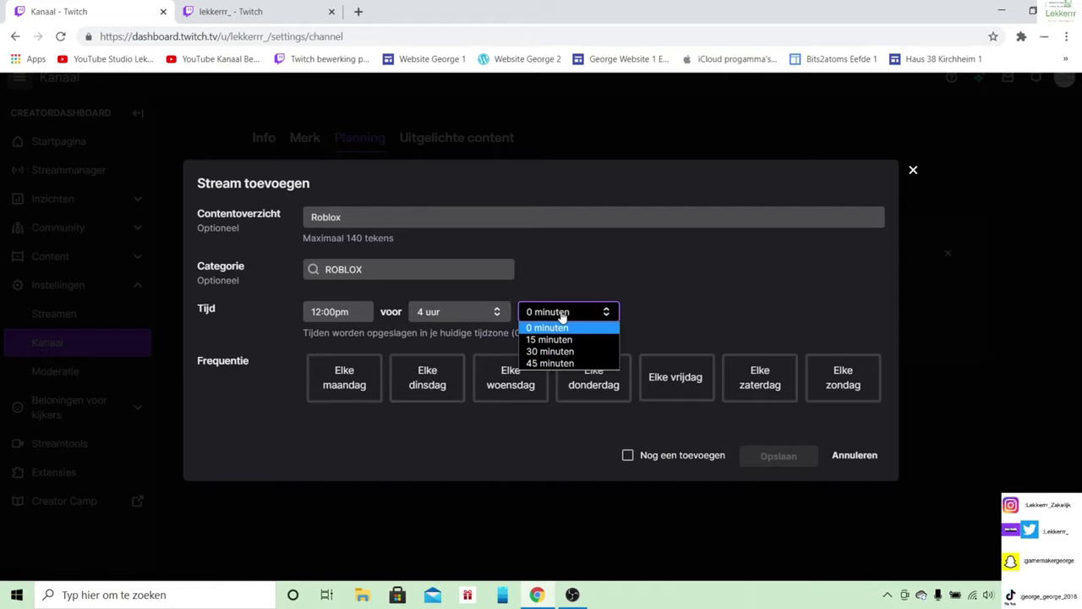
left_click(563, 313)
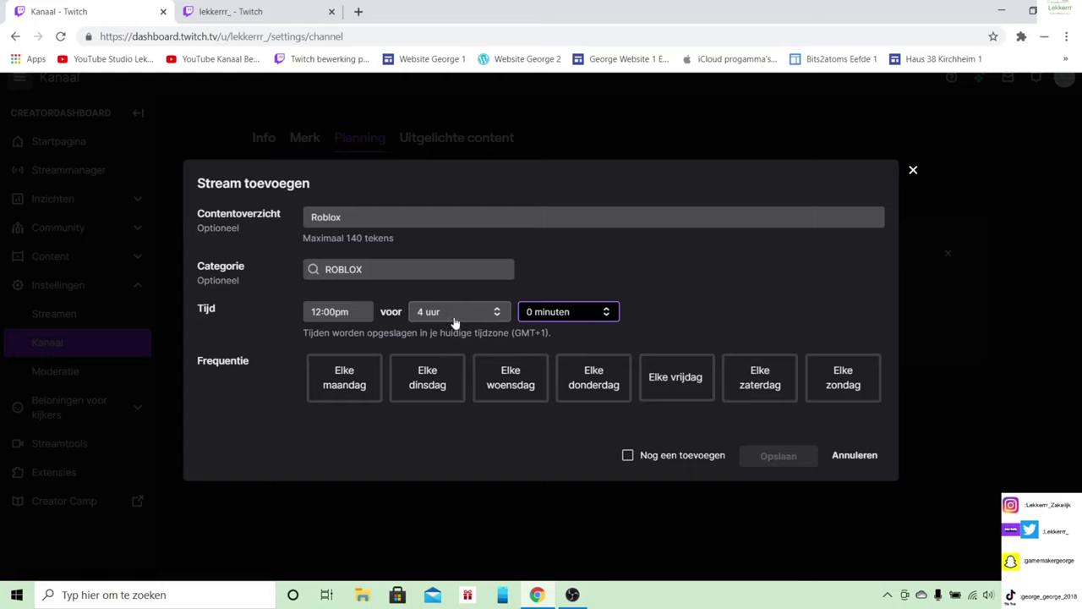
Step: Set the stream's frequency to Elke dinsdag and enable the Nog een toevoegen option
left_click(350, 401)
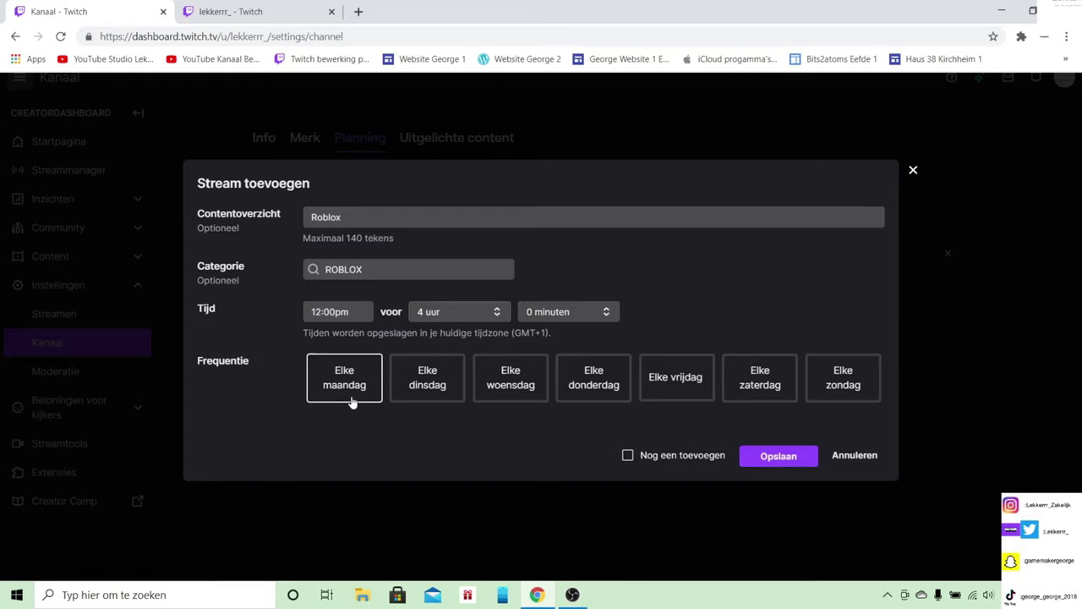
left_click(431, 400)
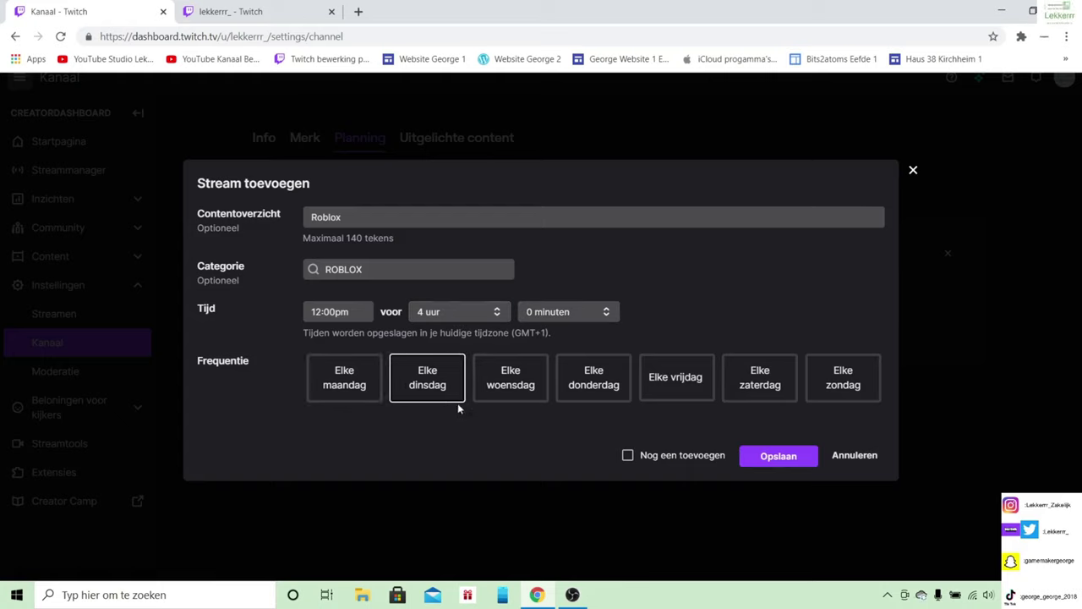
left_click(369, 392)
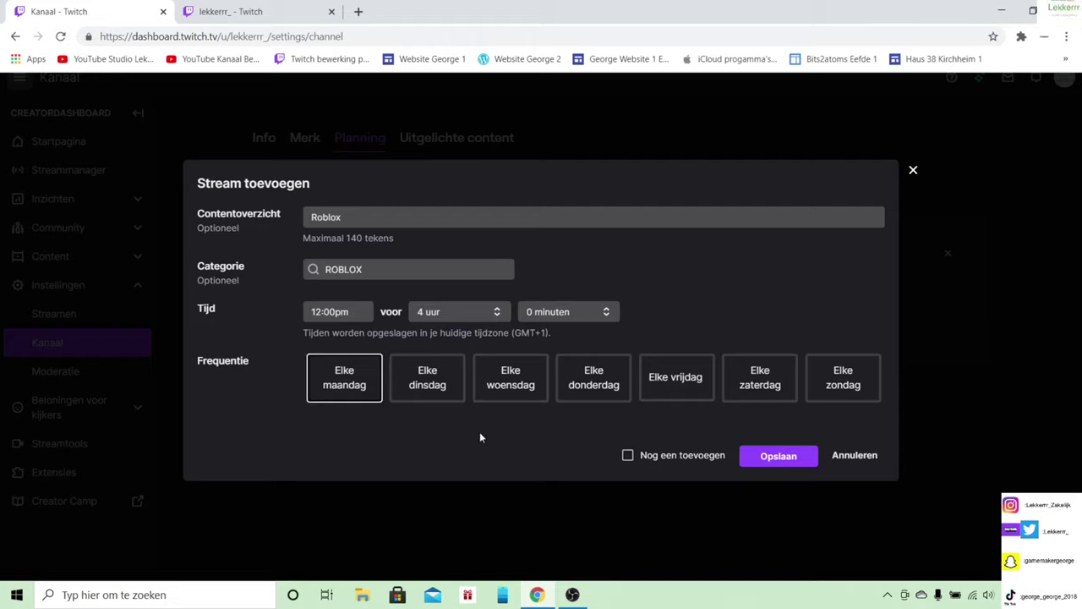
left_click(630, 458)
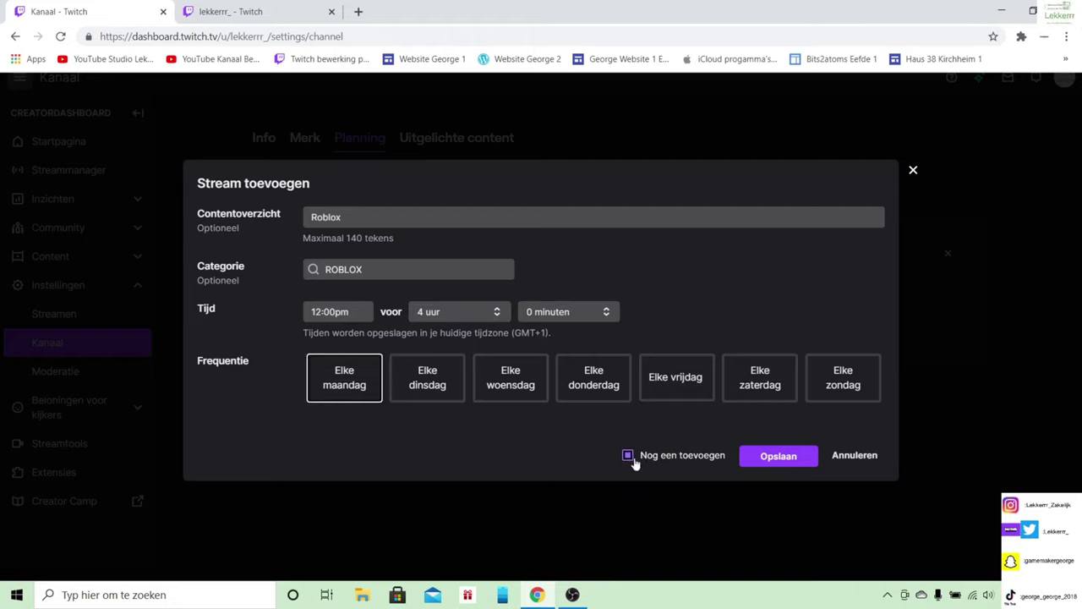
left_click(463, 399)
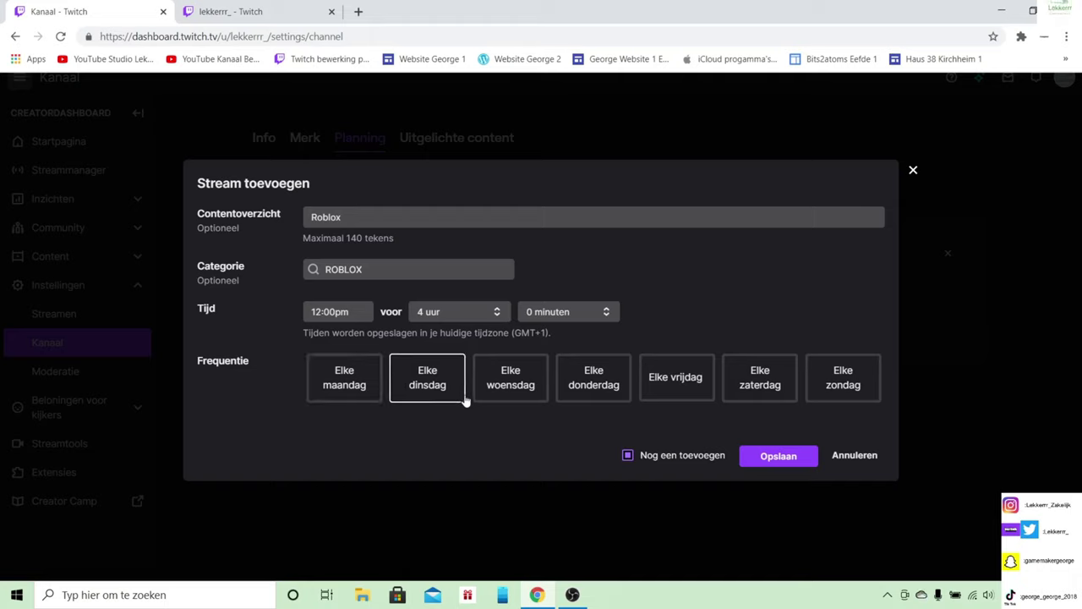
Step: Set the Roblox stream's frequency to Elke donderdag, keep Nog een toevoegen enabled, and save the stream before closing the dialog
left_click(373, 396)
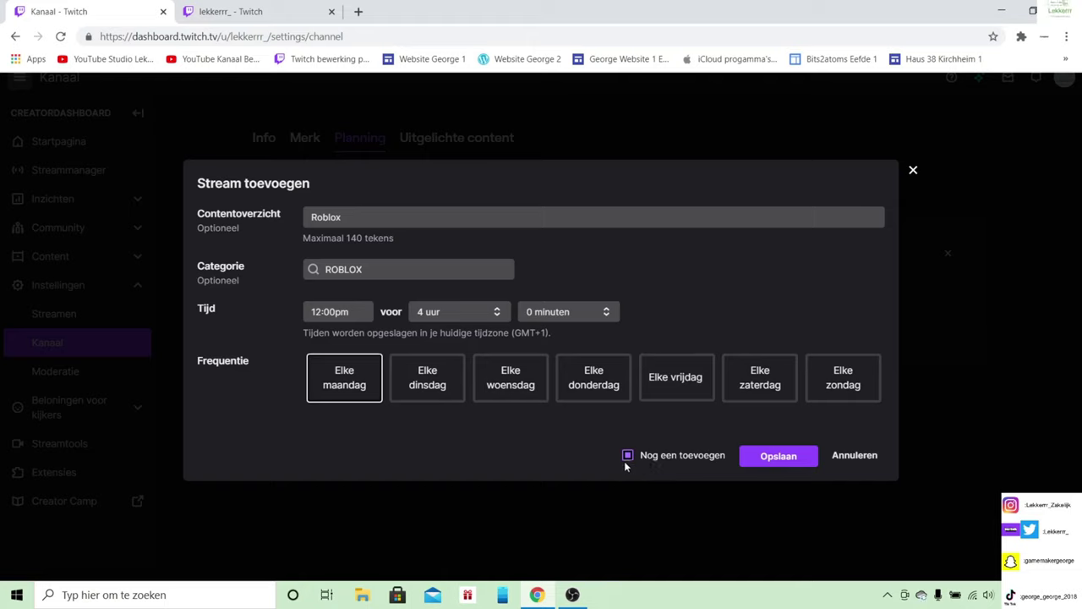
left_click(628, 457)
left_click(628, 457)
left_click(430, 382)
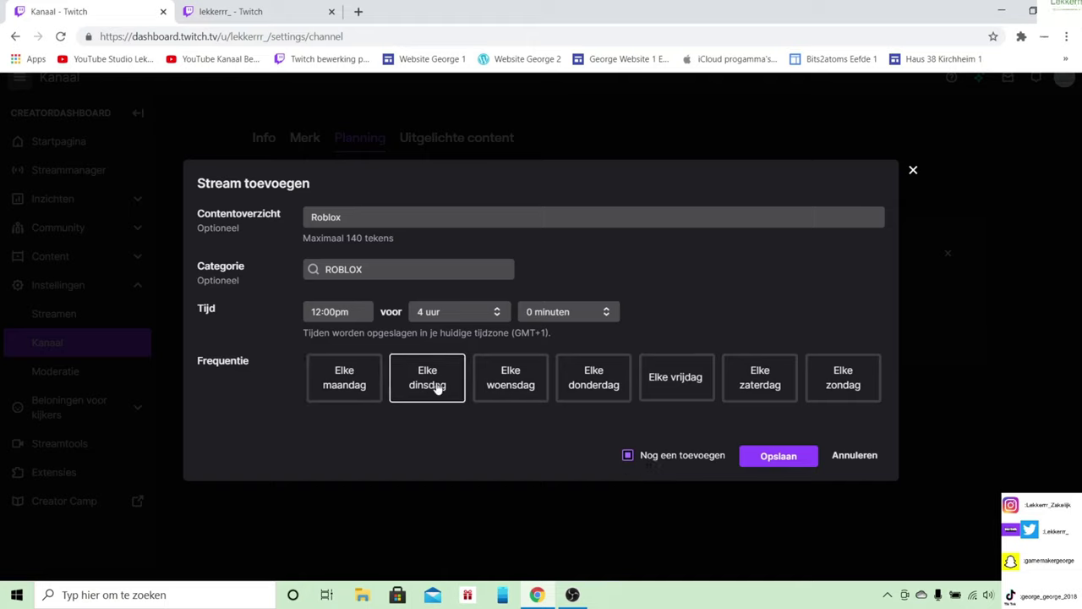
left_click(523, 391)
left_click(359, 397)
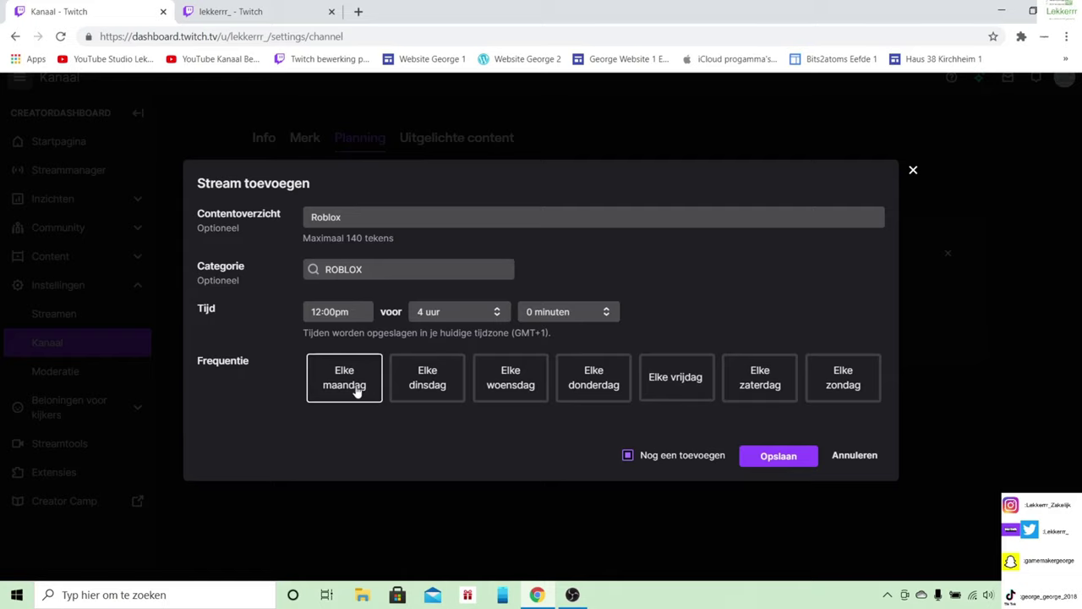
left_click(765, 391)
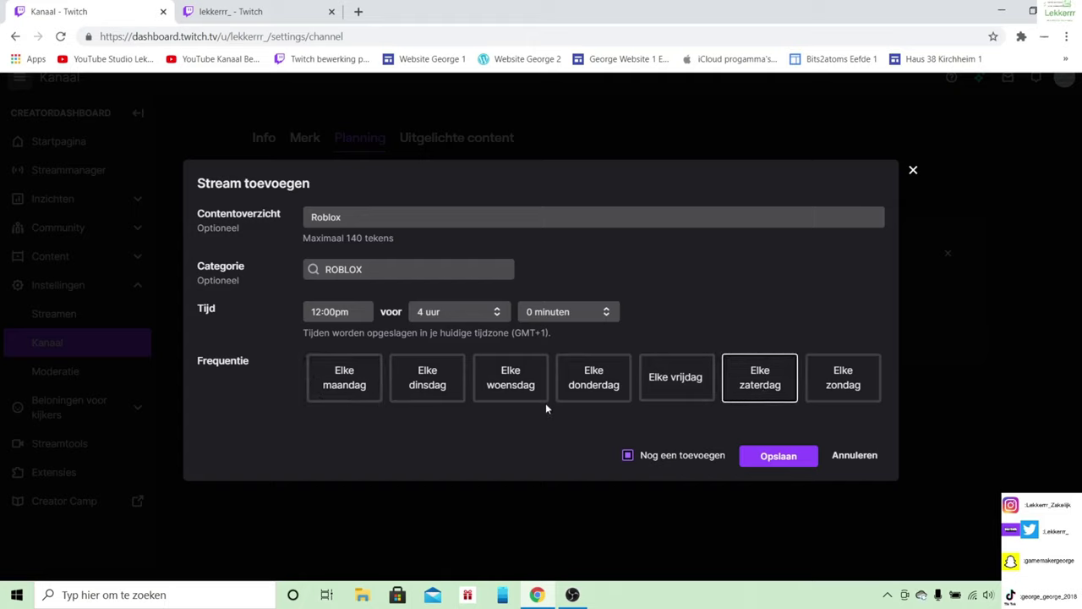
left_click(664, 387)
left_click(600, 393)
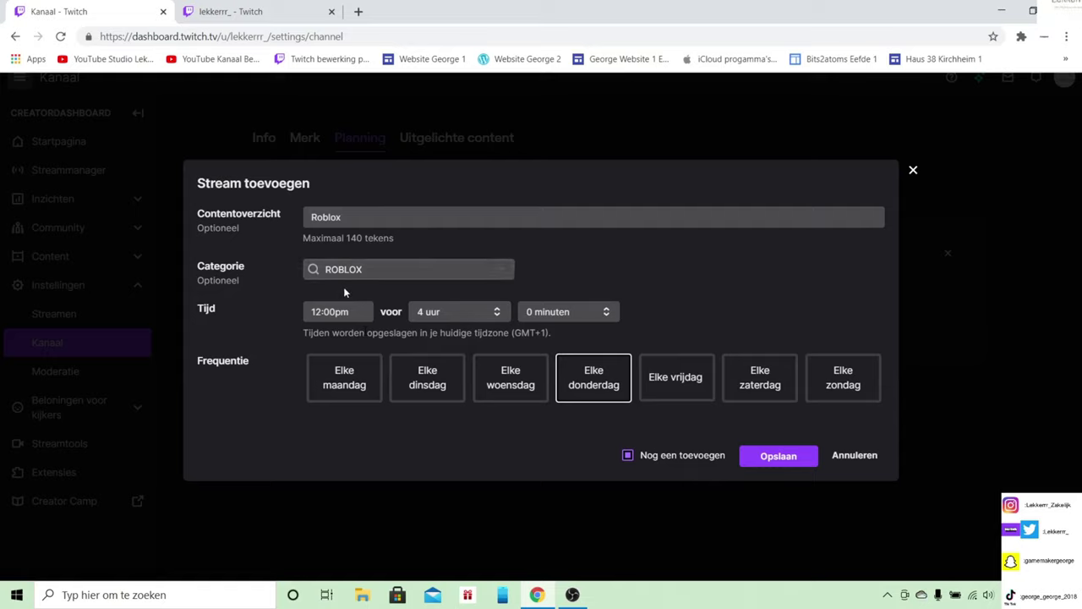
left_click(756, 457)
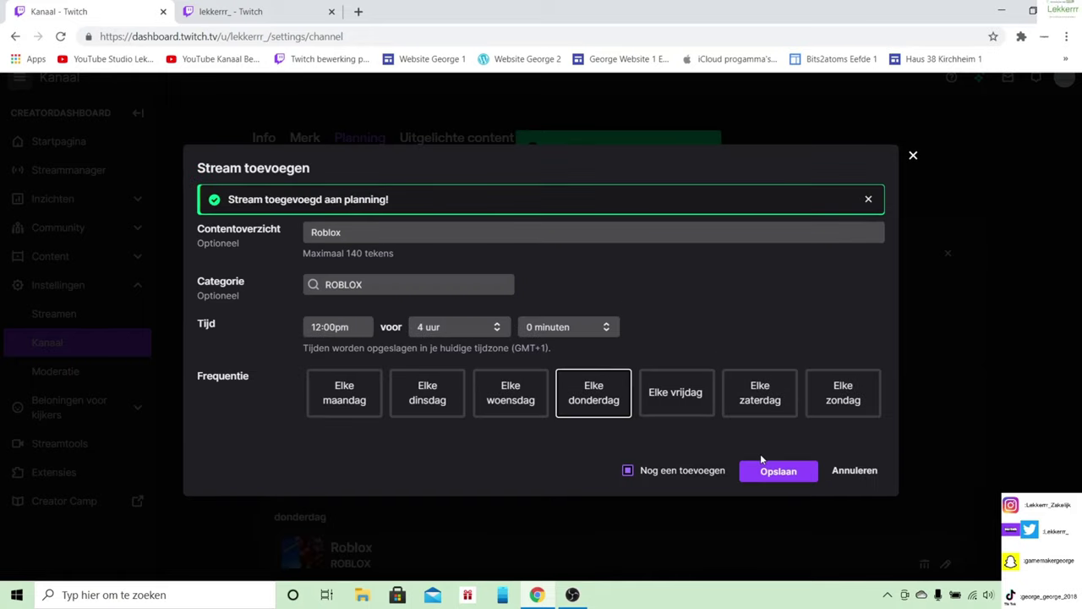
left_click(848, 461)
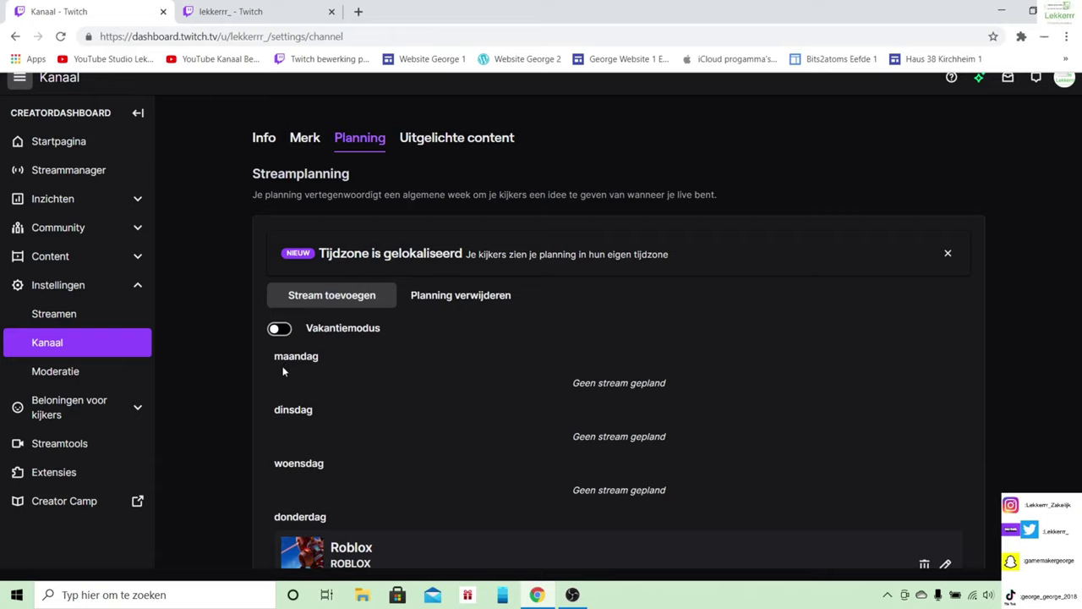
Step: Enable Vakantiemodus with 5 maart 2021 as the first day and 31 maart 2021 as the last day, and save it
left_click(279, 328)
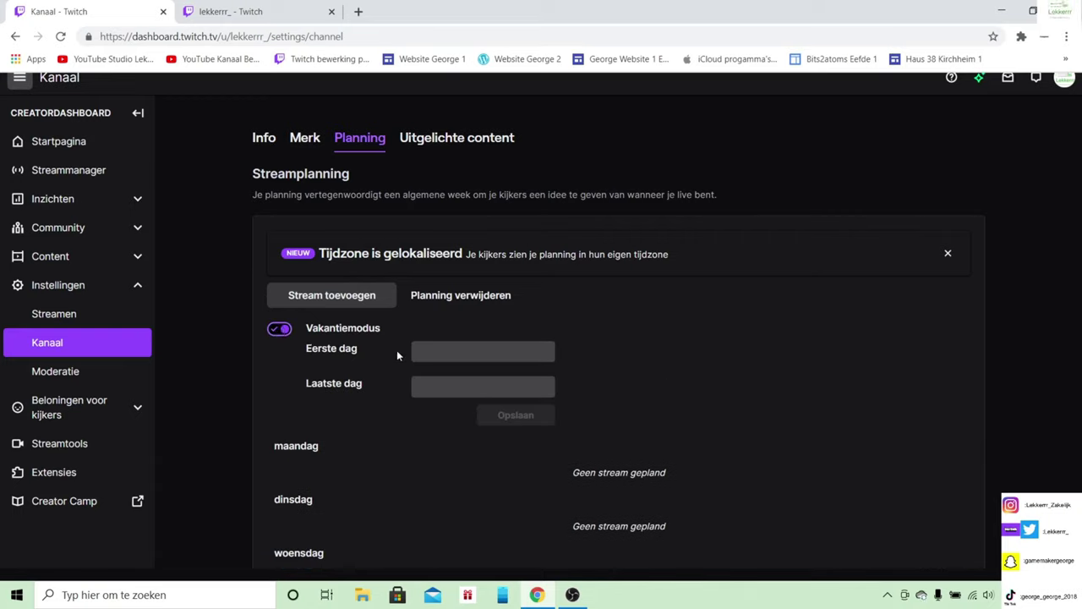
left_click(423, 352)
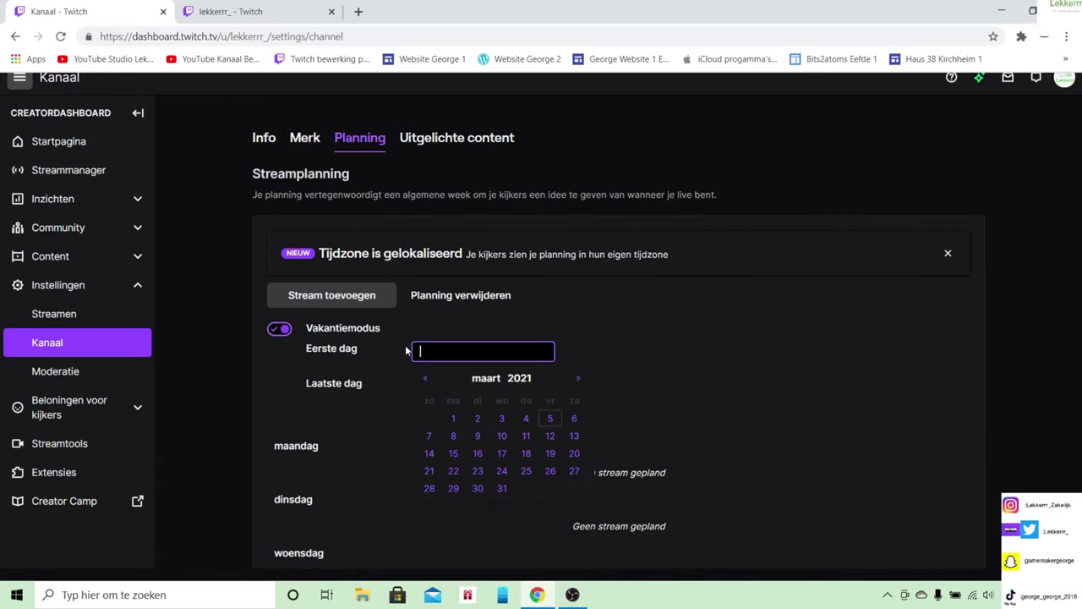
left_click(549, 420)
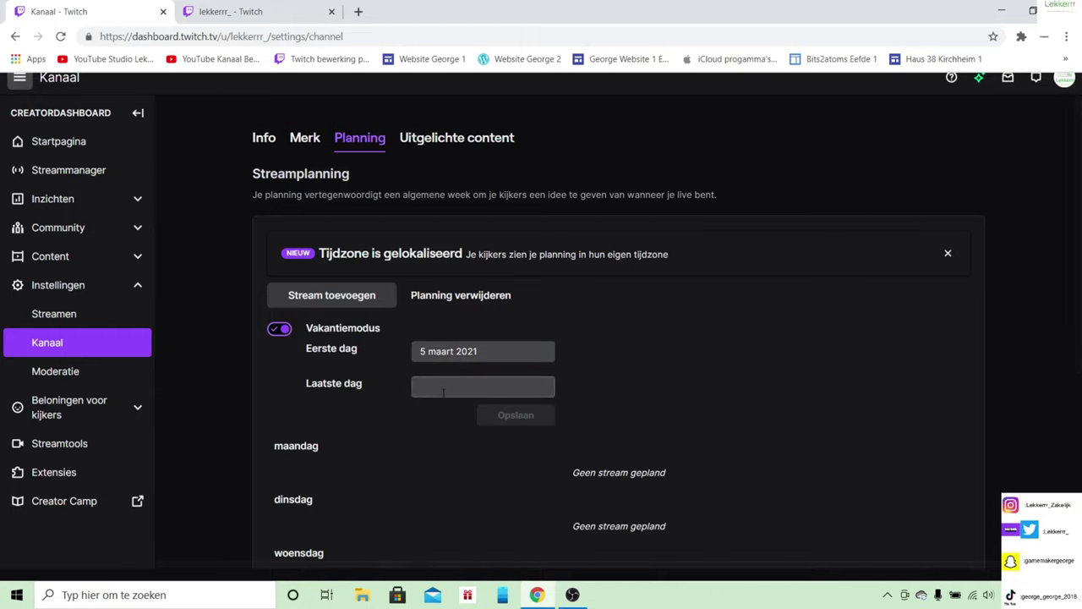
left_click(448, 393)
left_click(502, 523)
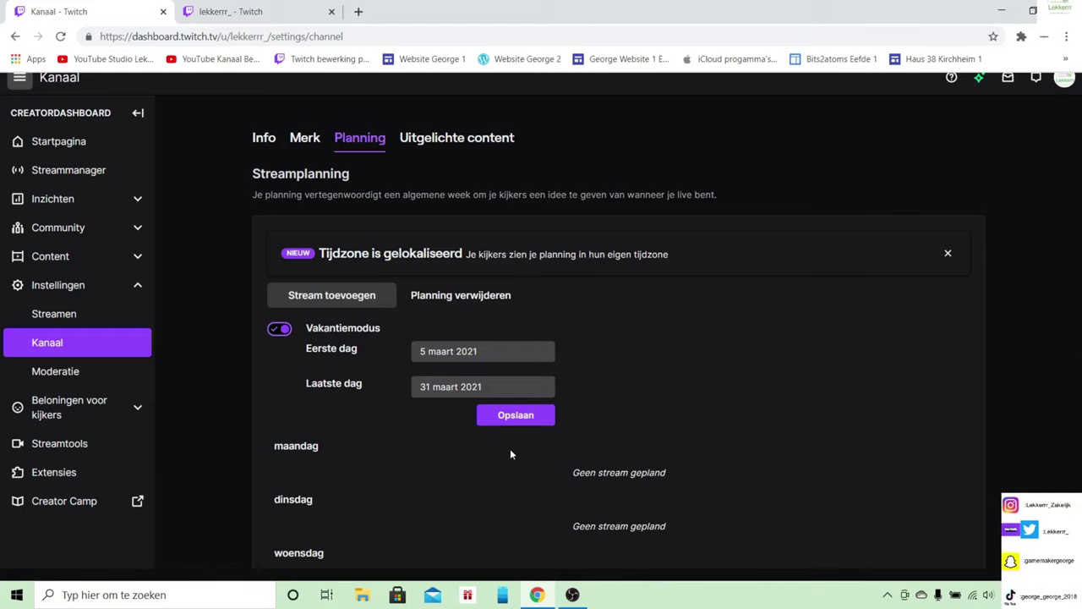
left_click(499, 420)
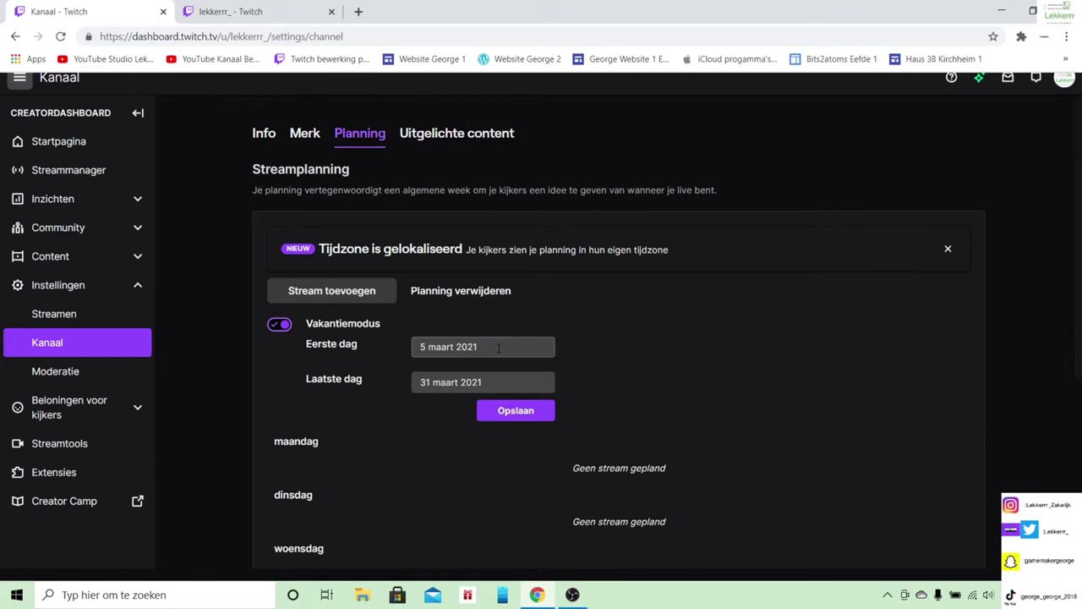
Step: Delete the channel's entire stream schedule, including all planned streams, and confirm the deletion
scroll(497, 349, "down", 2)
scroll(497, 353, "up", 1)
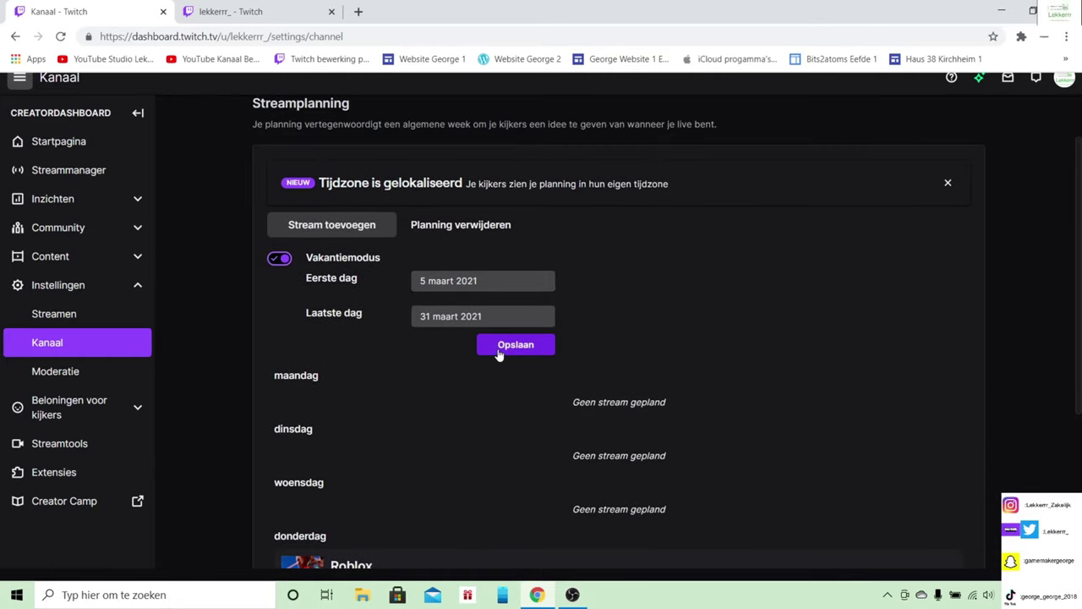
scroll(499, 355, "down", 3)
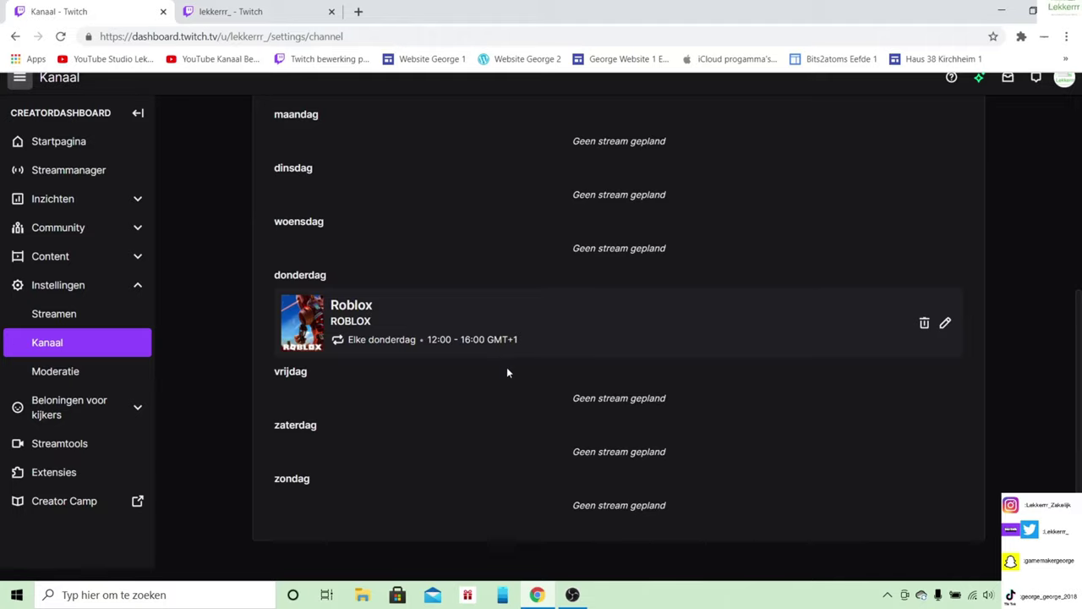
scroll(508, 372, "up", 2)
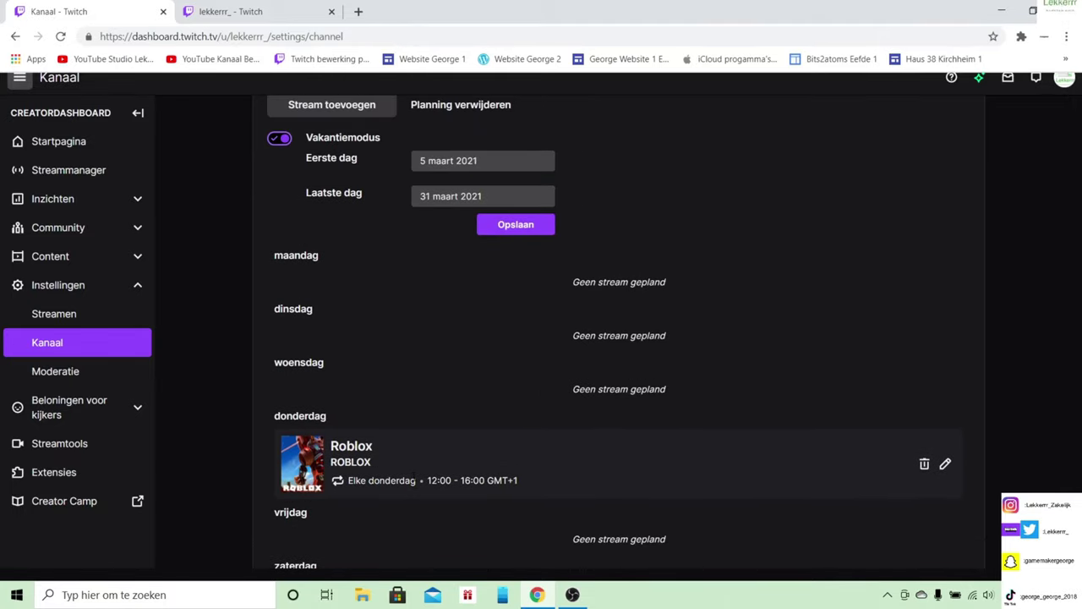
scroll(531, 515, "down", 2)
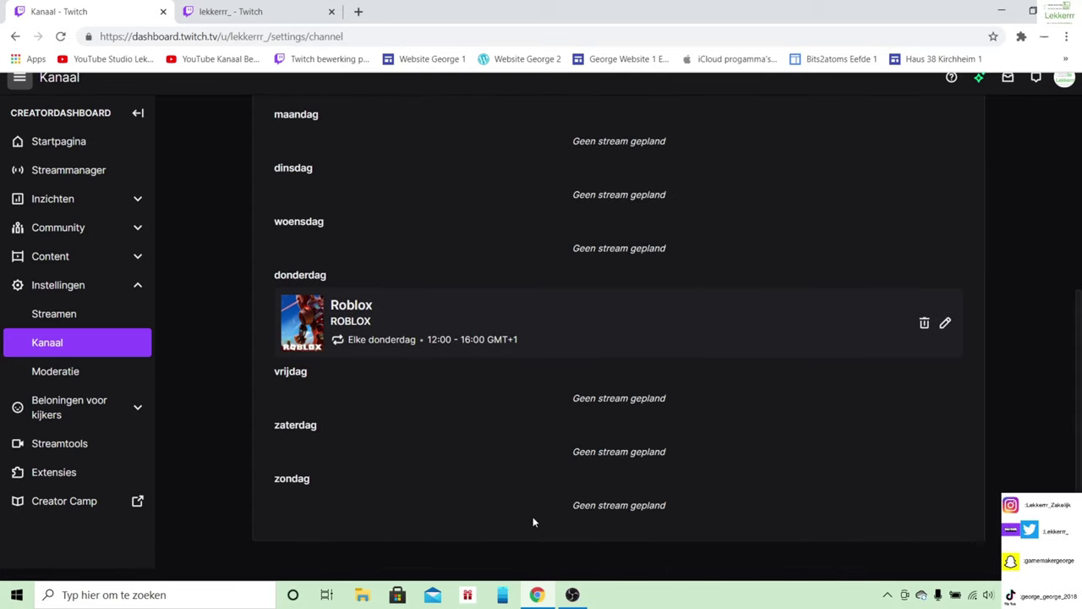
scroll(531, 514, "up", 5)
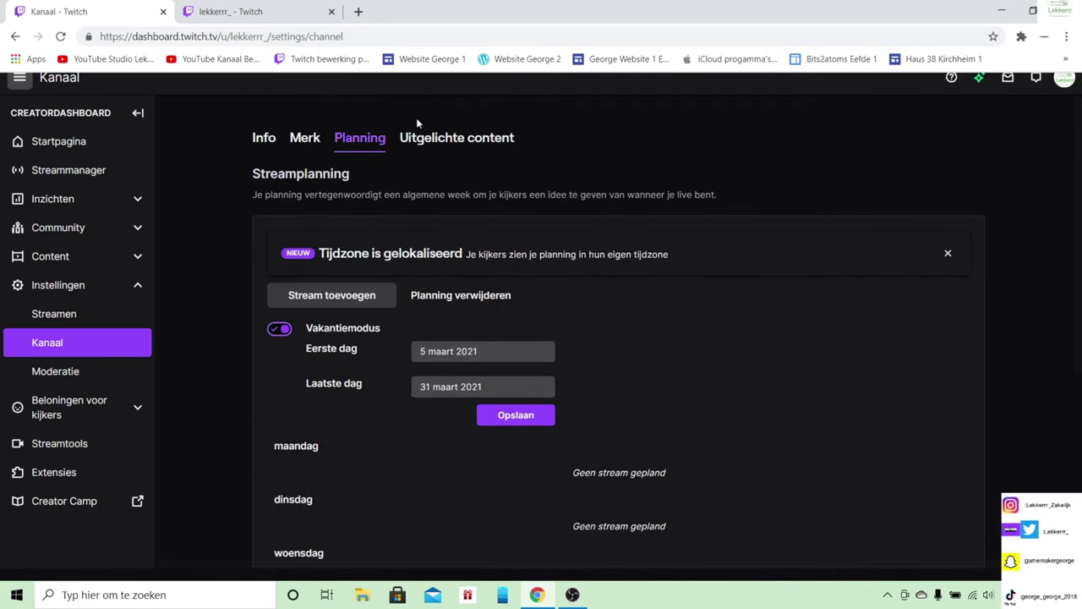
left_click(460, 295)
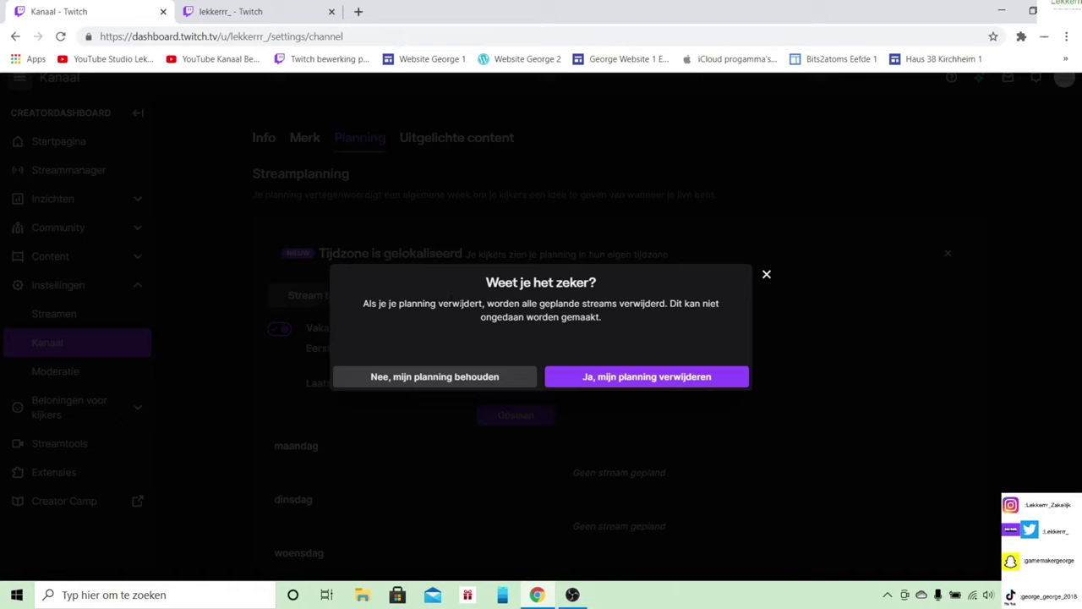
left_click(586, 378)
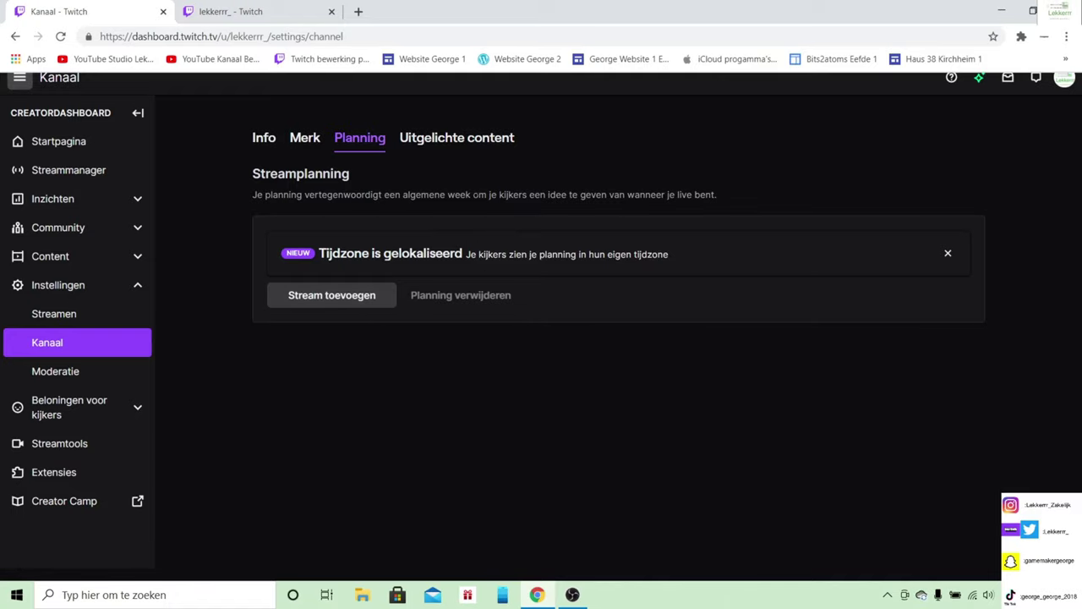
Step: Open the channel's Uitgelichte content settings, inspect the Host-lijst, and return to the settings overview
left_click(469, 146)
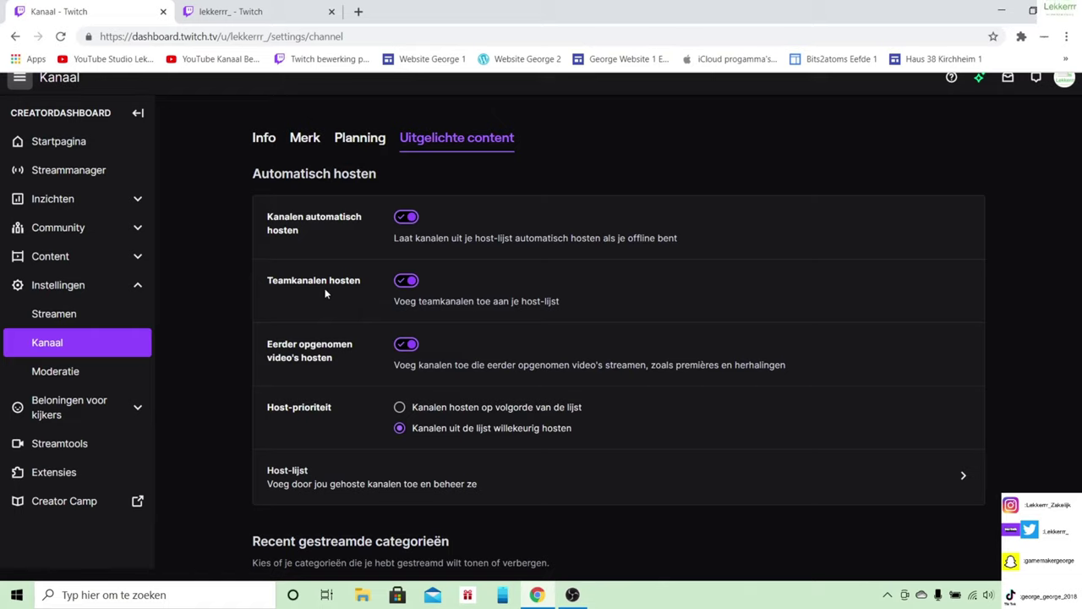
scroll(320, 306, "down", 3)
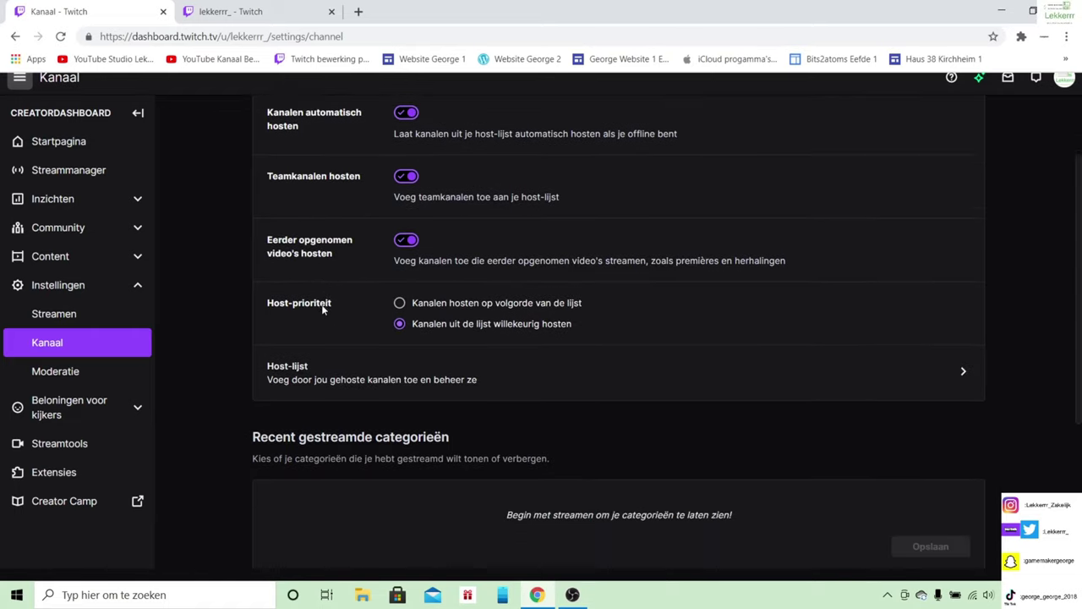
left_click(337, 333)
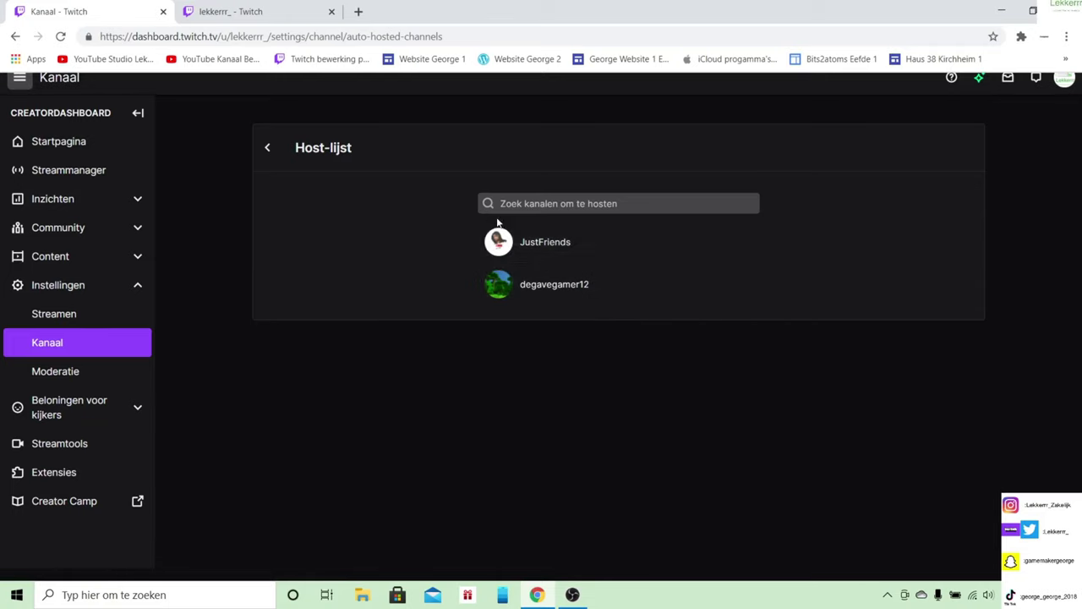
left_click(269, 147)
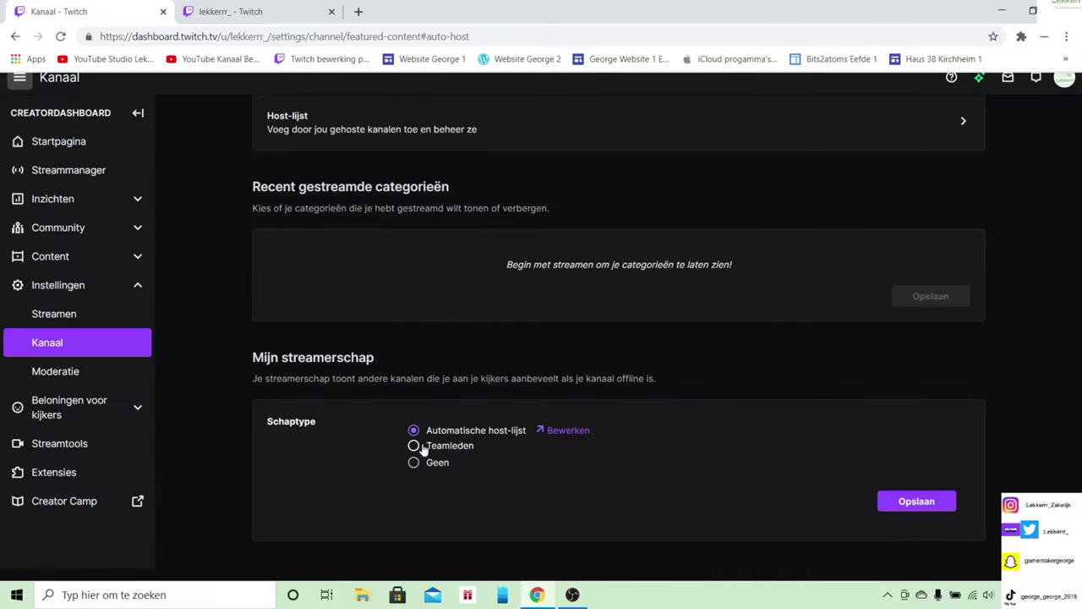
Step: Save the streamer shelf's Schaptype as Teamleden, and change it back to Automatische host-lijst and save again
left_click(423, 447)
left_click(894, 502)
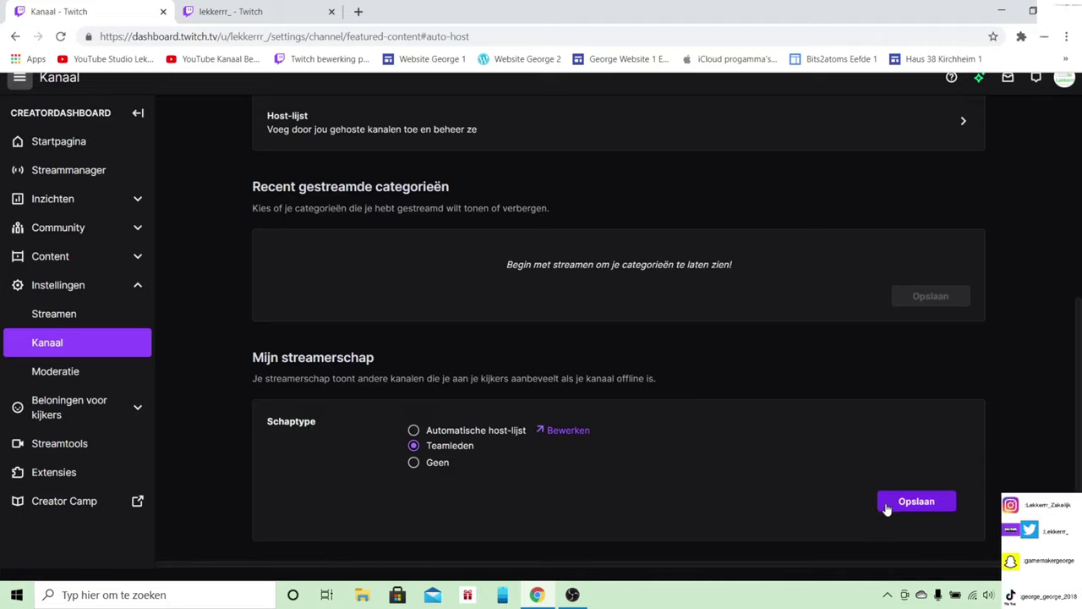
left_click(483, 427)
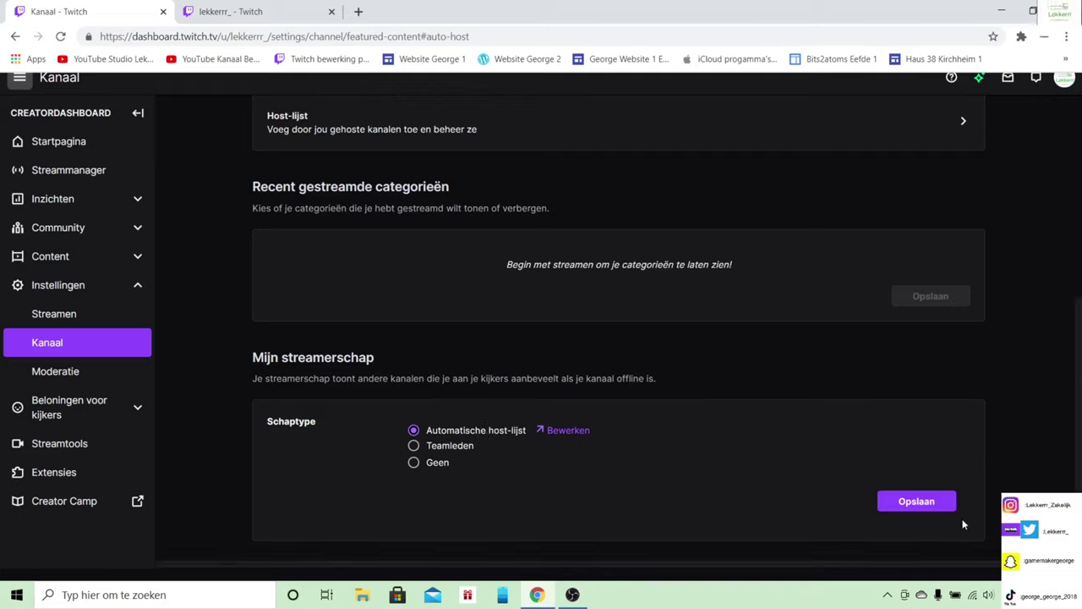
left_click(939, 506)
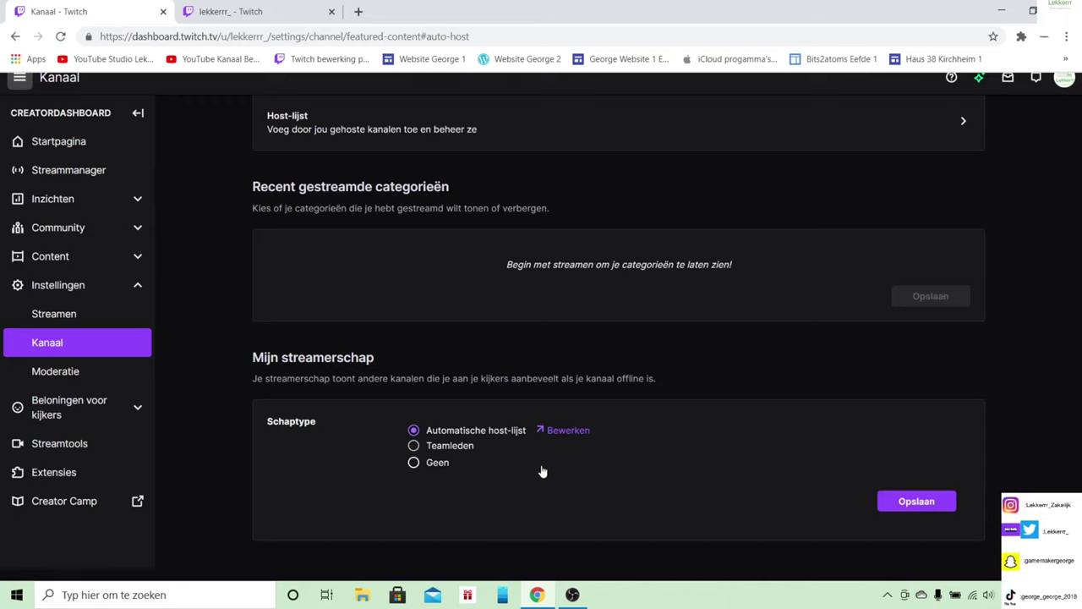
Step: Review the recently streamed categories section and the automatic hosting settings
scroll(674, 384, "up", 1)
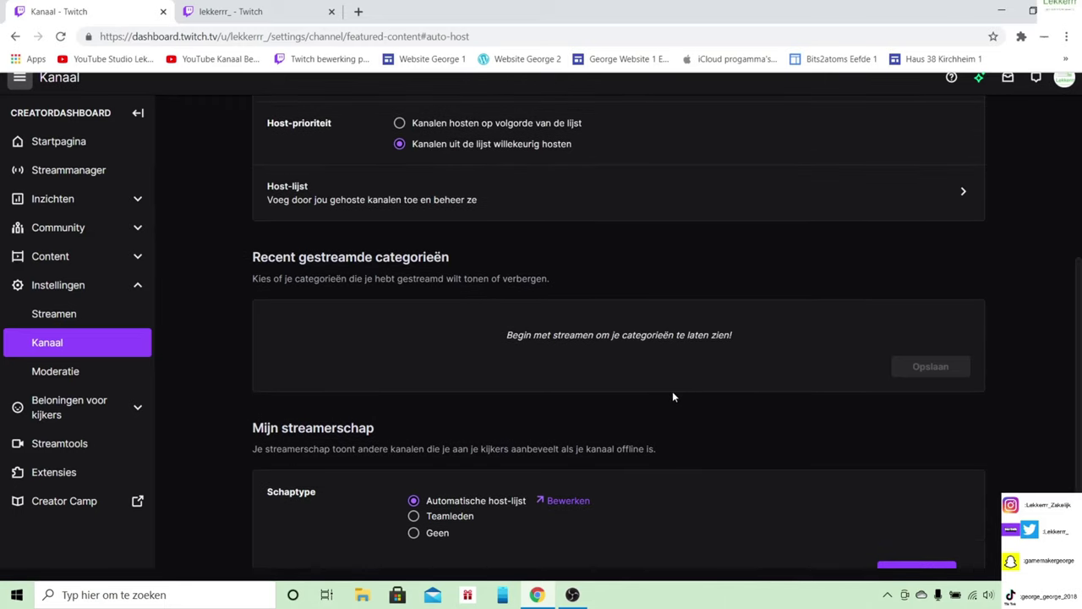
scroll(529, 348, "up", 1)
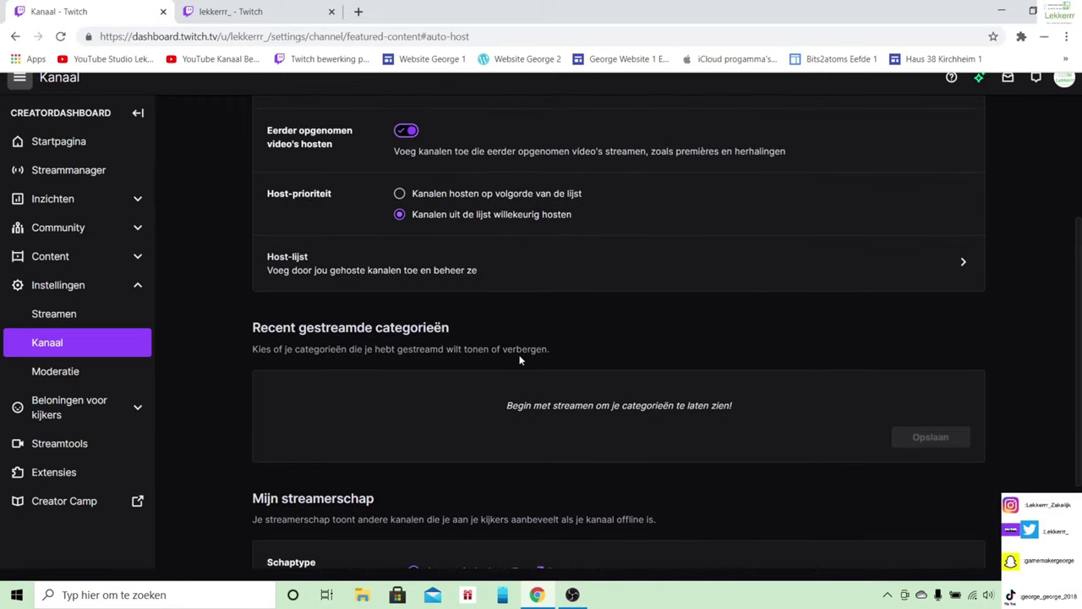
scroll(558, 422, "up", 2)
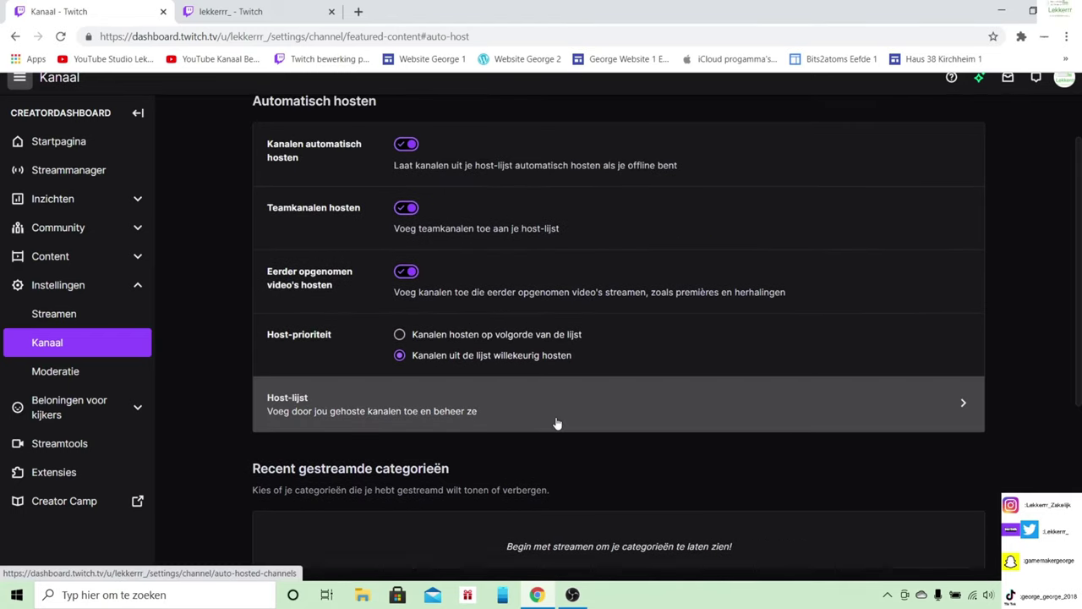
scroll(558, 423, "up", 1)
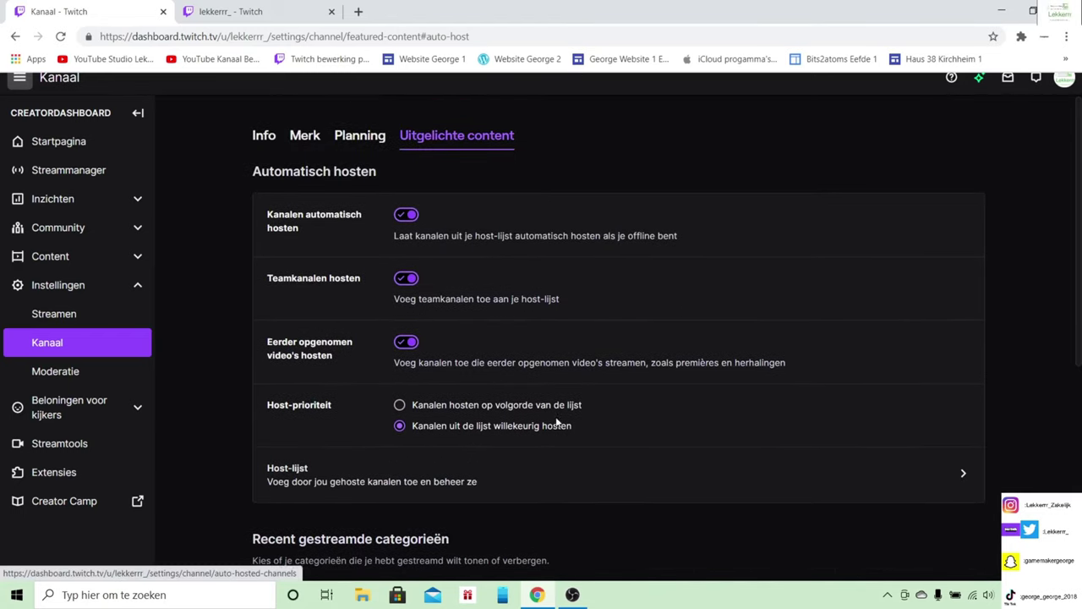
Step: Open the Moderatie settings and examine the AutoMod controls, chat options, chat rules and channel privileges
left_click(119, 375)
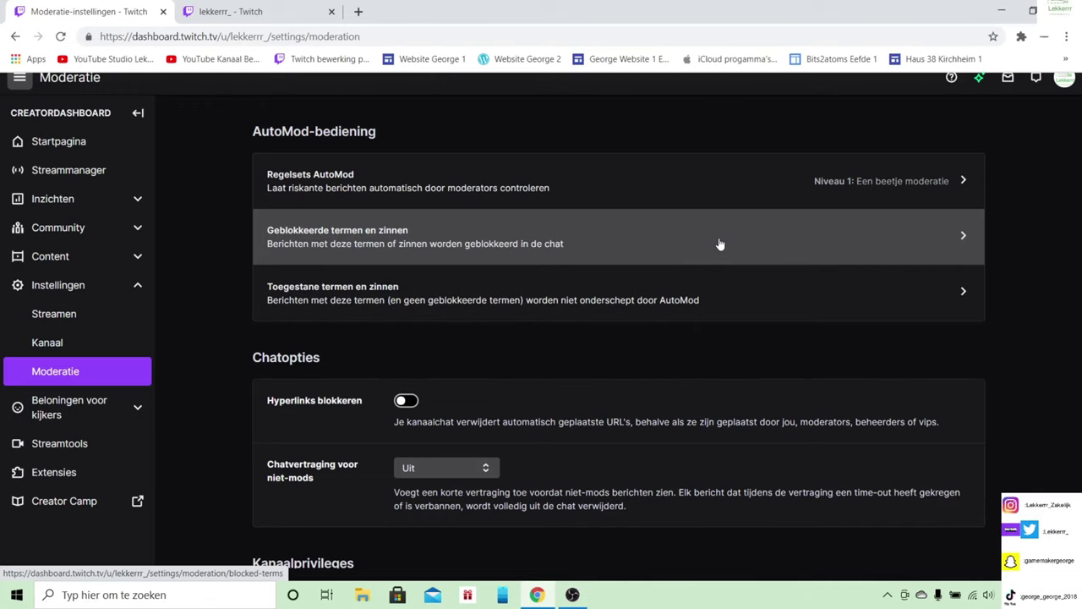
scroll(697, 314, "down", 2)
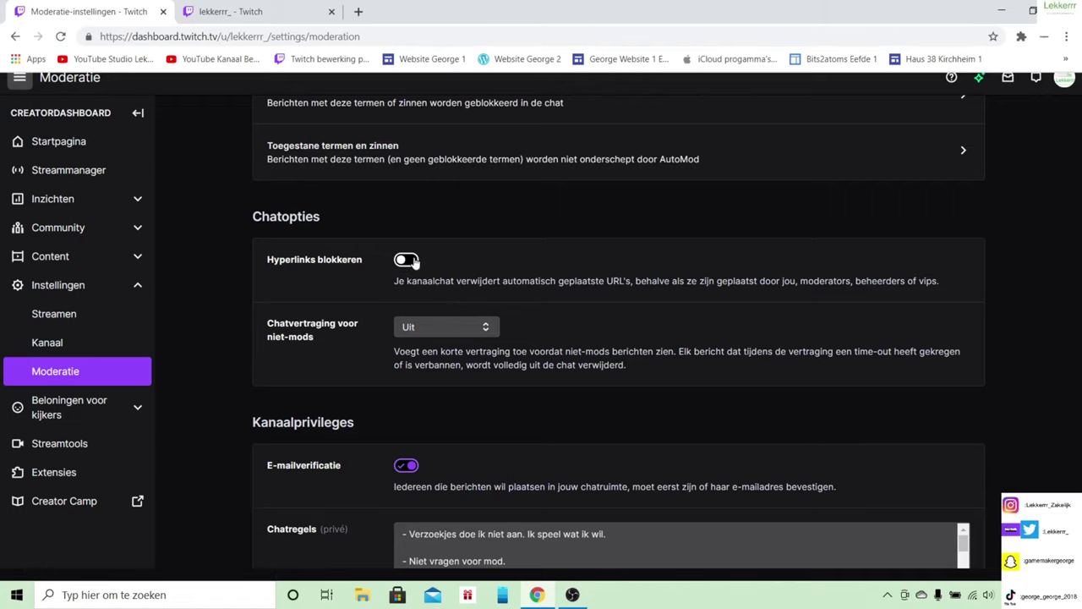
scroll(490, 325, "down", 1)
scroll(491, 325, "down", 2)
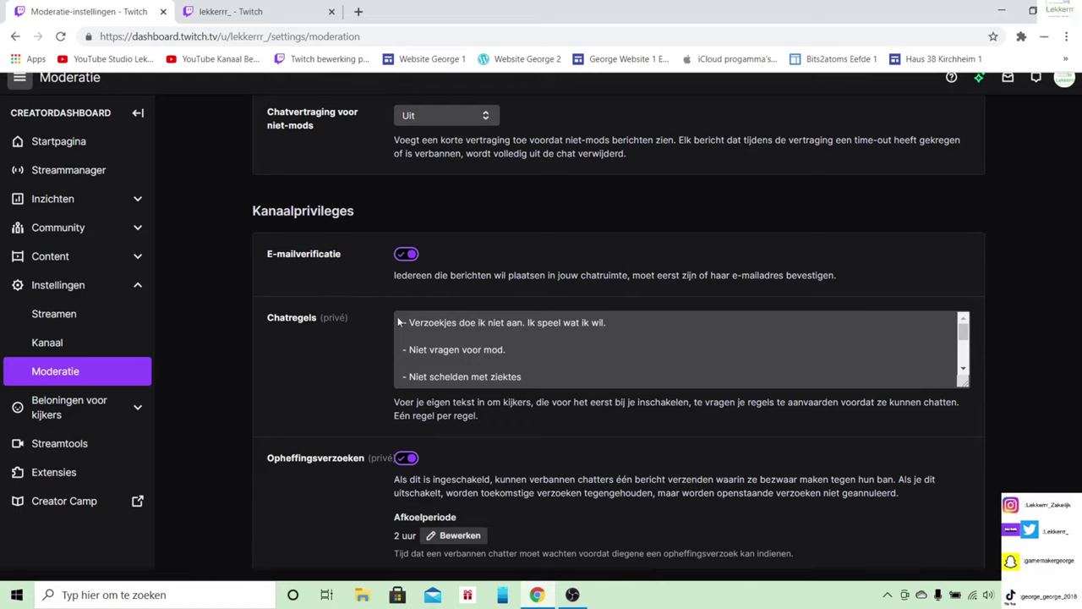
scroll(503, 359, "down", 5)
scroll(504, 359, "down", 3)
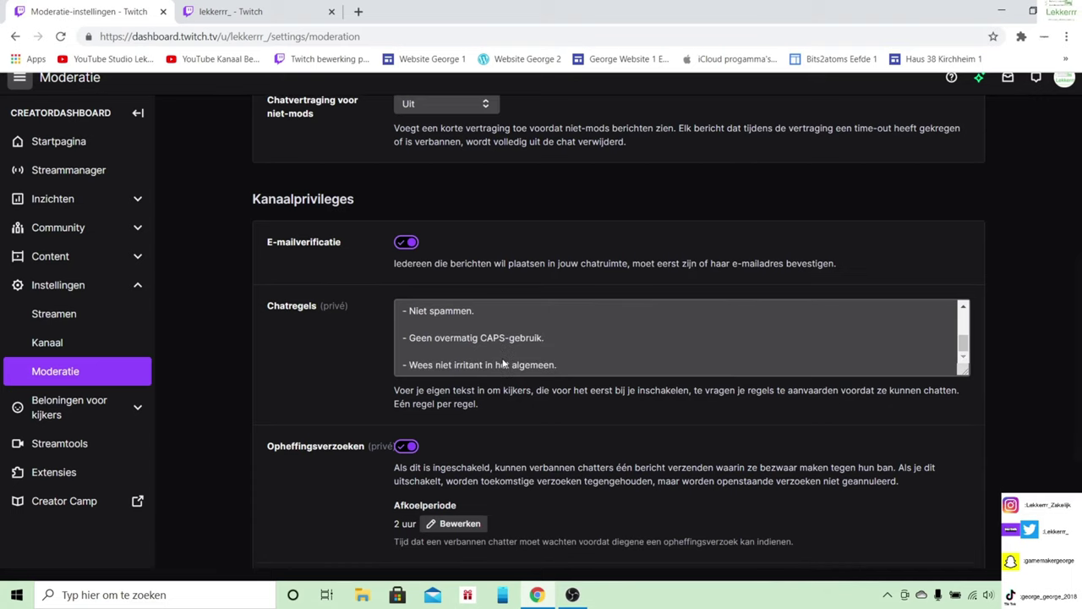
scroll(507, 279, "down", 3)
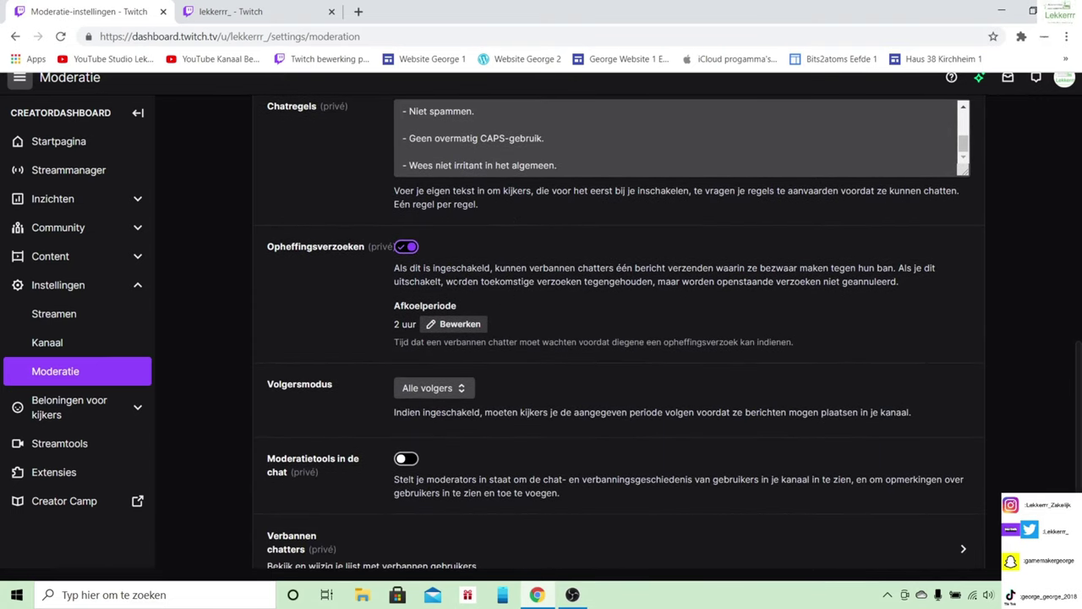
Step: Open the Afkoelperiode editor under Opheffingsverzoeken, inspect the available time units, and close it without saving
scroll(453, 284, "down", 1)
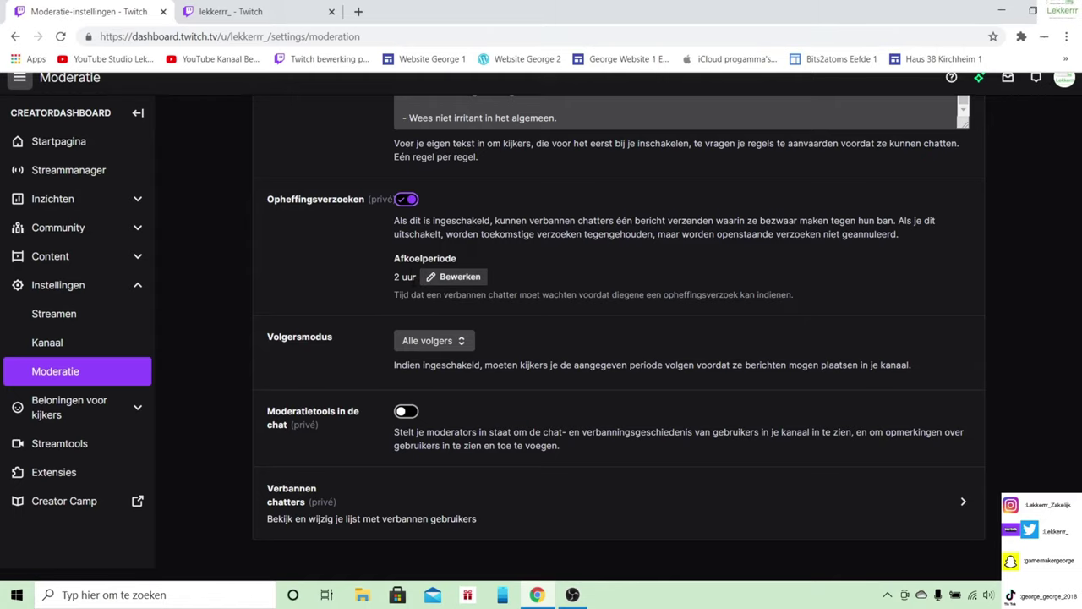
left_click(441, 277)
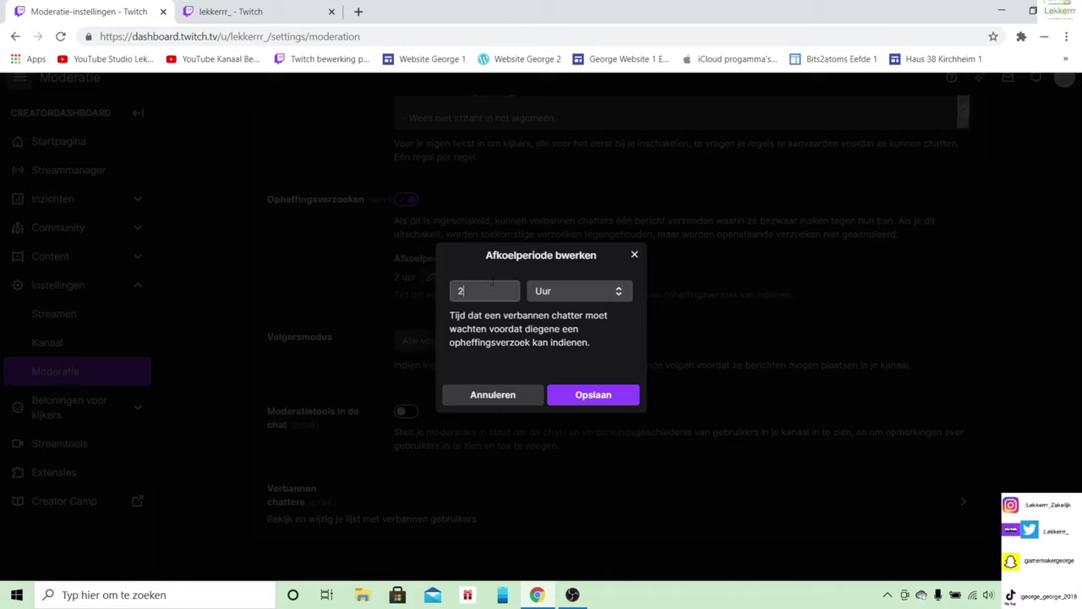
left_click(483, 291)
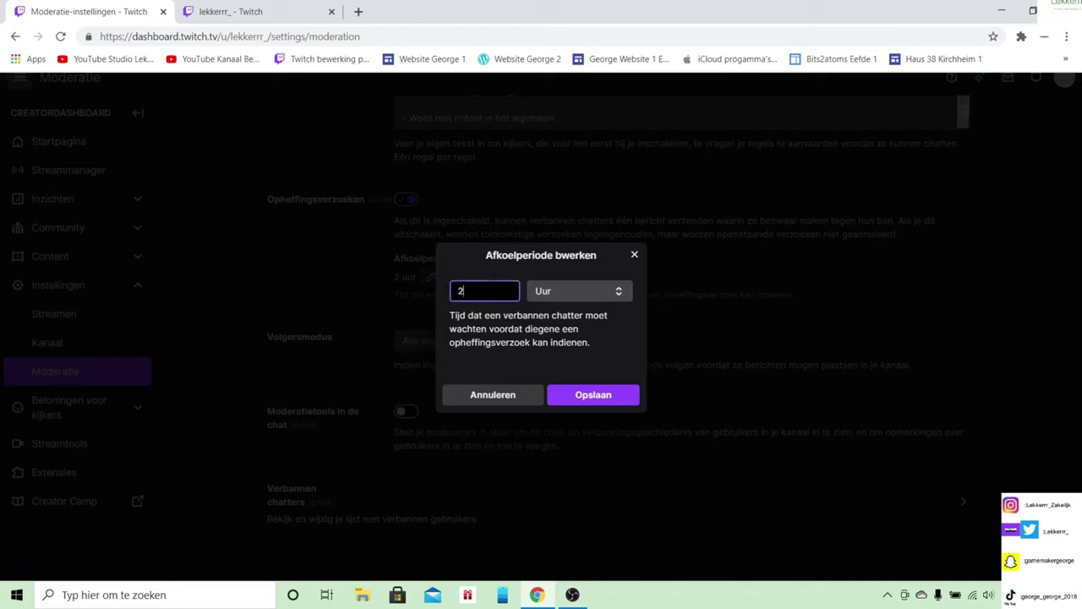
left_click(540, 292)
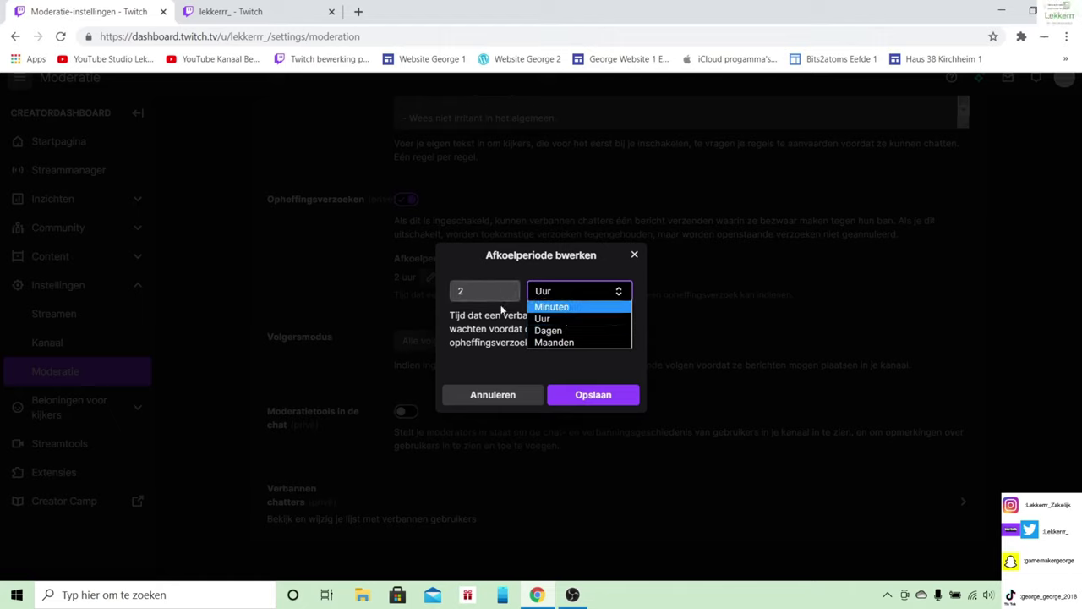
left_click(502, 310)
left_click(636, 252)
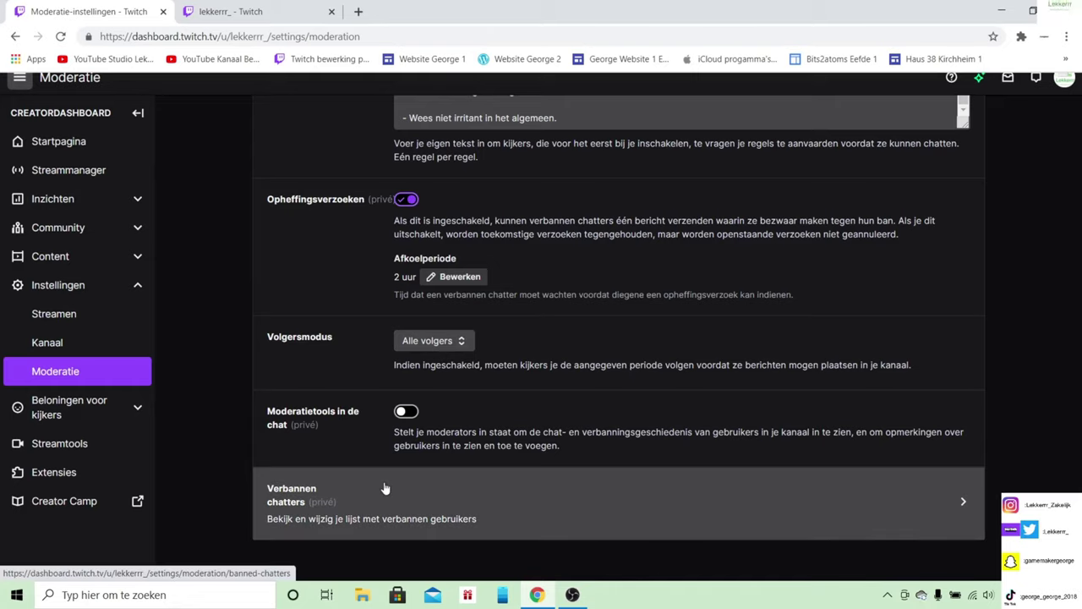
Step: Open the Drops page under Beloningen voor kijkers and look through the list of drop campaigns
left_click(96, 419)
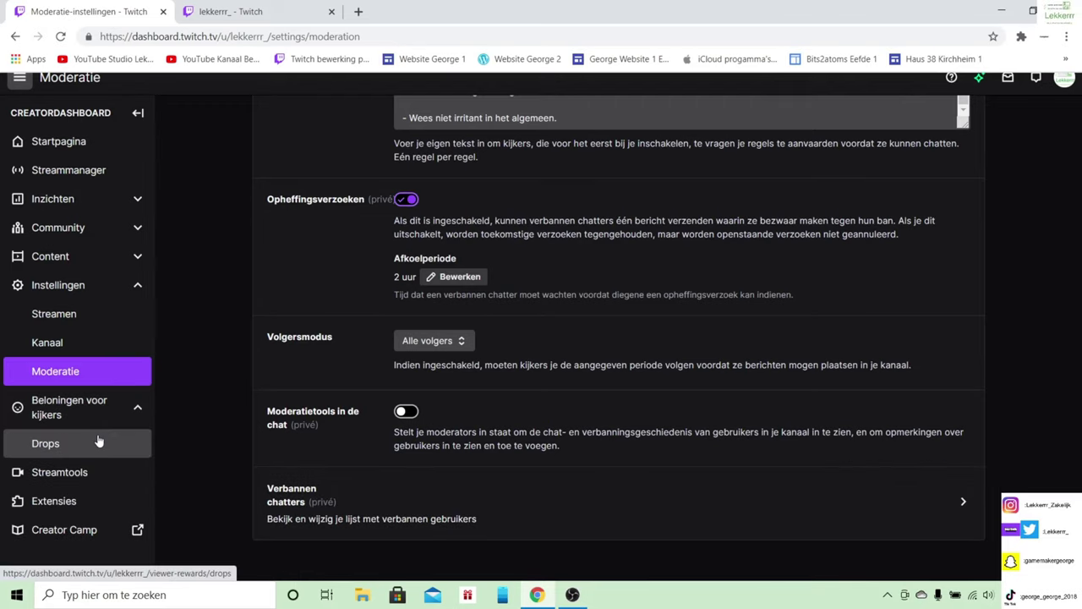
left_click(98, 440)
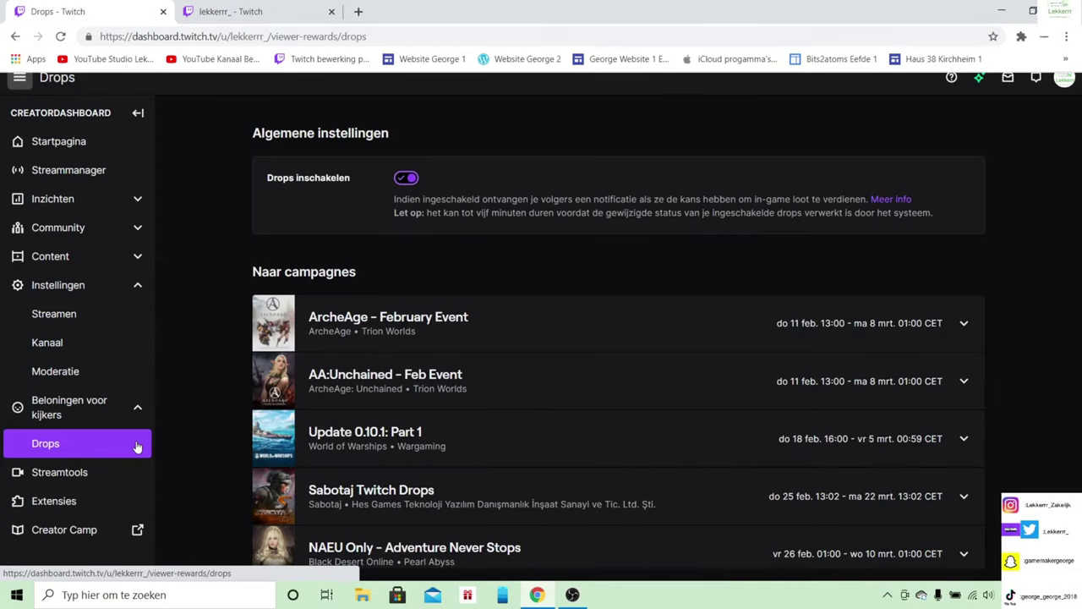
scroll(273, 461, "down", 9)
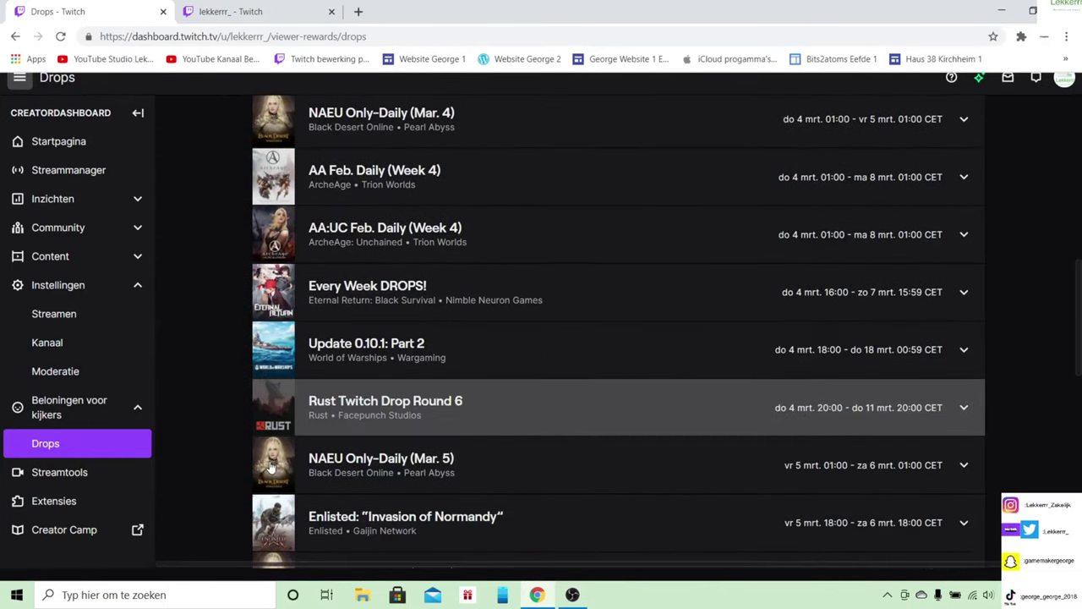
scroll(270, 467, "down", 10)
scroll(262, 476, "up", 6)
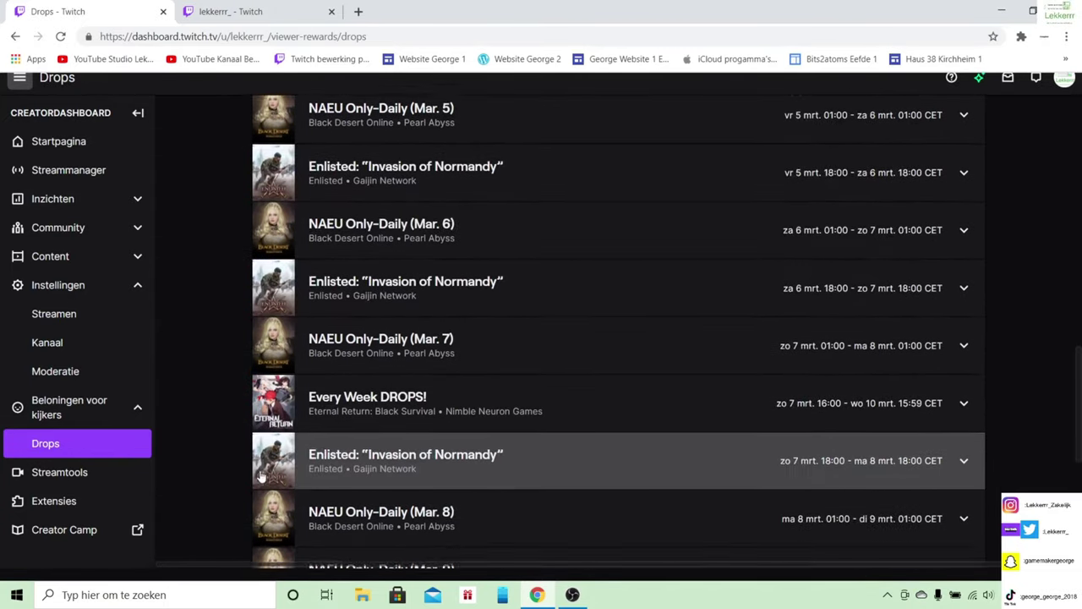
scroll(262, 476, "up", 12)
Step: Open Streamtools and review the streaming applications, mobile broadcasting apps and broadcast tools
left_click(116, 471)
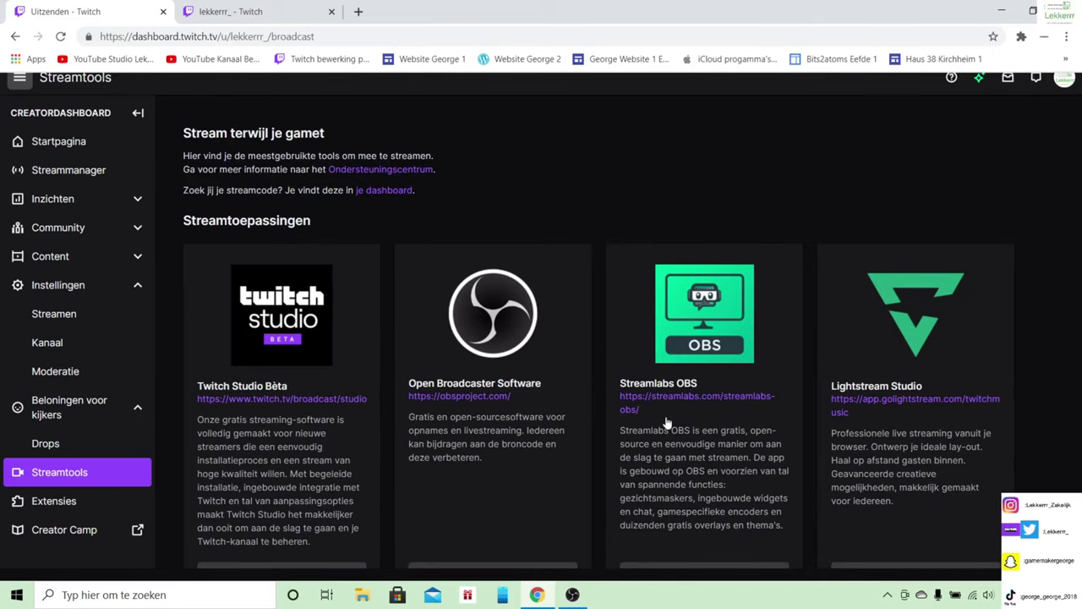
scroll(730, 423, "down", 5)
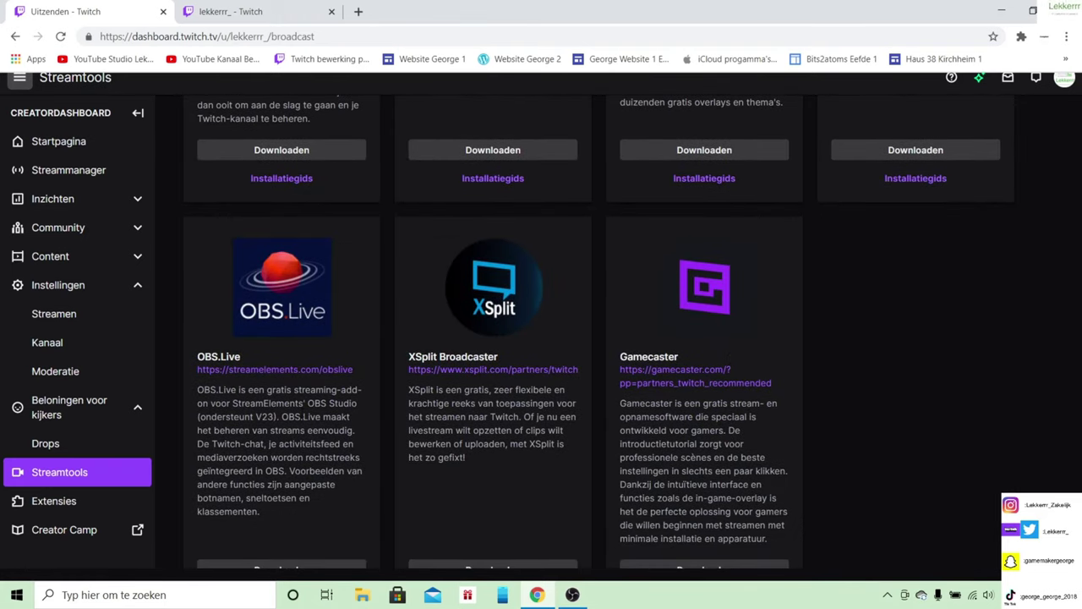
scroll(810, 436, "down", 6)
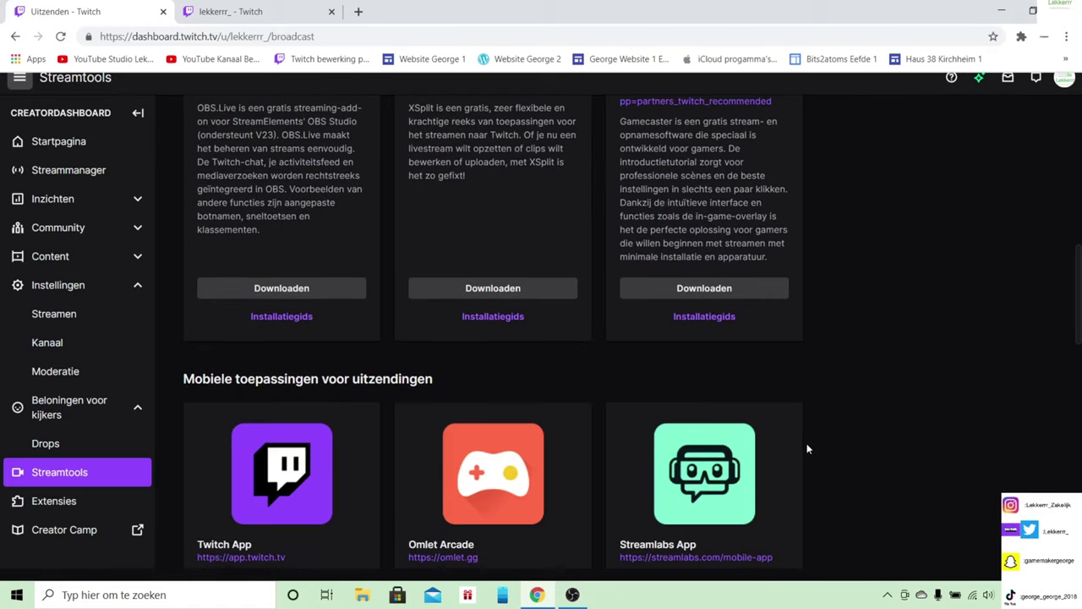
scroll(806, 451, "down", 2)
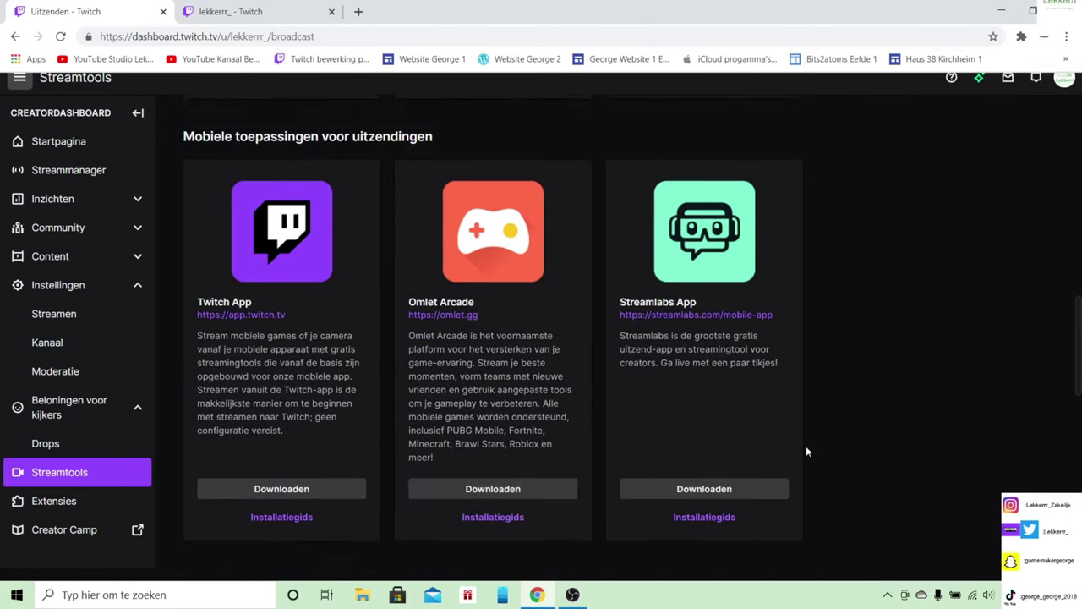
scroll(806, 448, "down", 4)
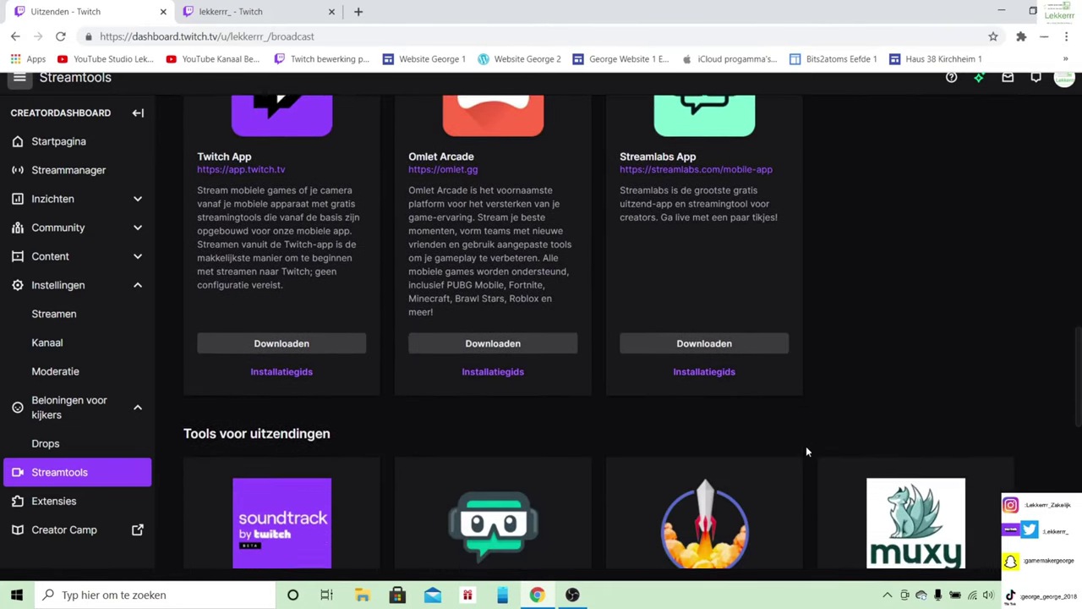
scroll(806, 452, "down", 4)
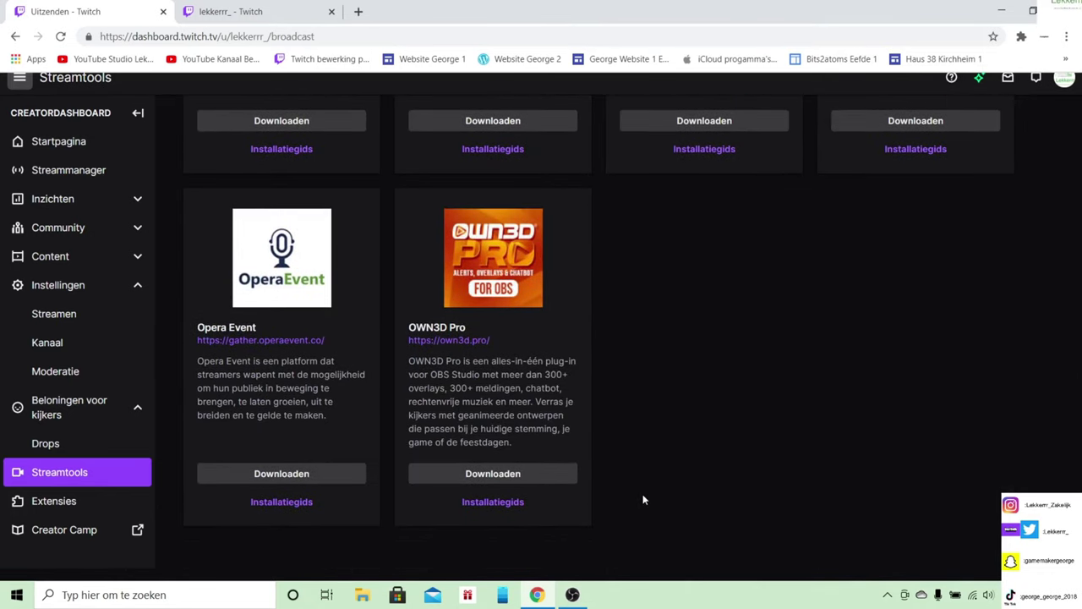
Step: Browse the extension categories on the Extensies discovery page, and open Creator Camp
left_click(120, 502)
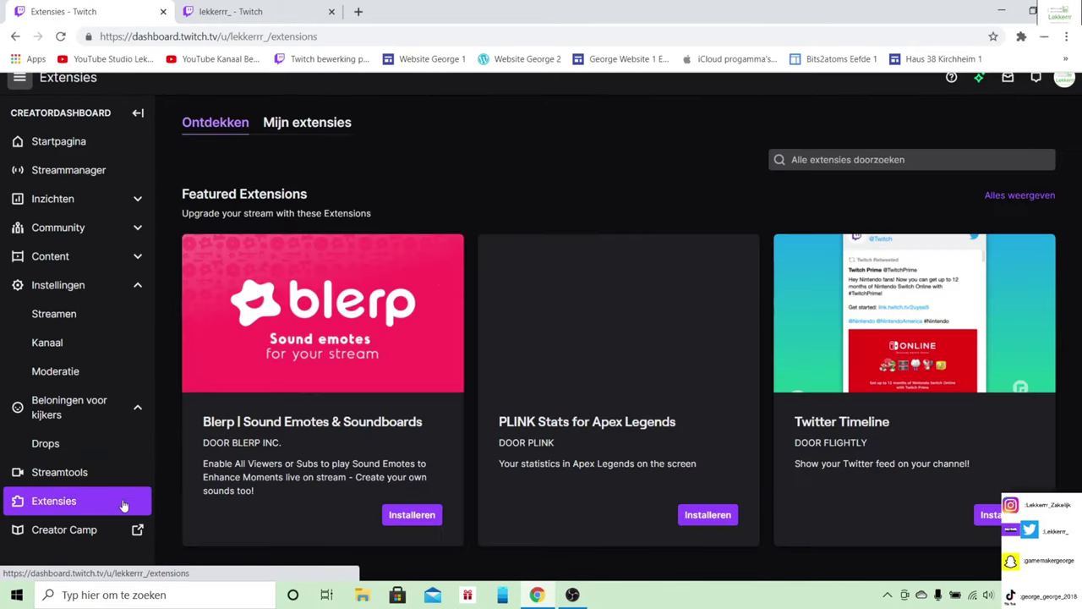
scroll(383, 452, "down", 10)
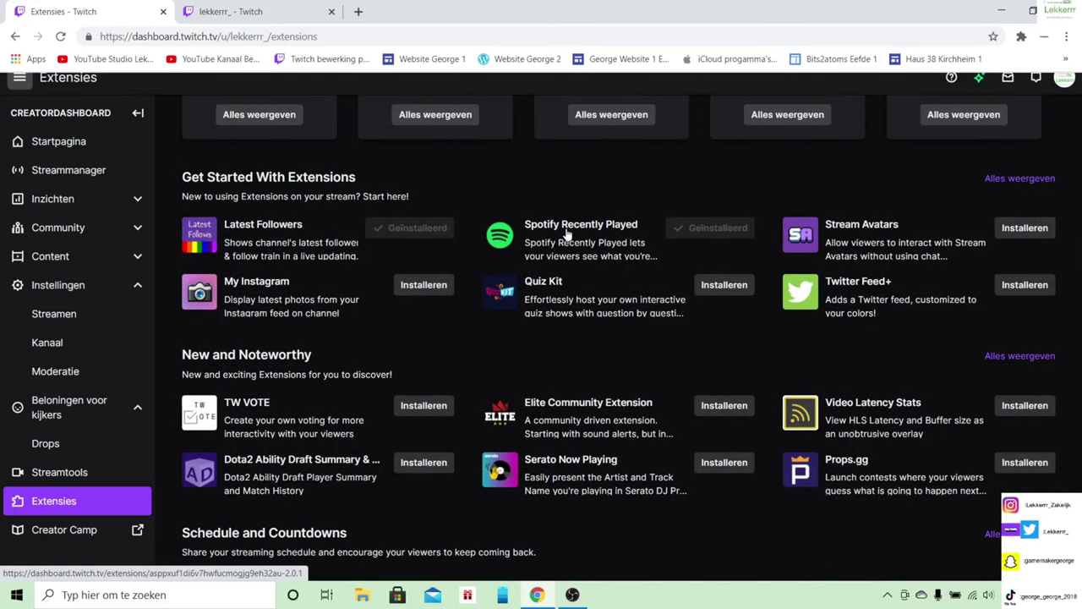
scroll(566, 237, "down", 5)
scroll(588, 279, "down", 5)
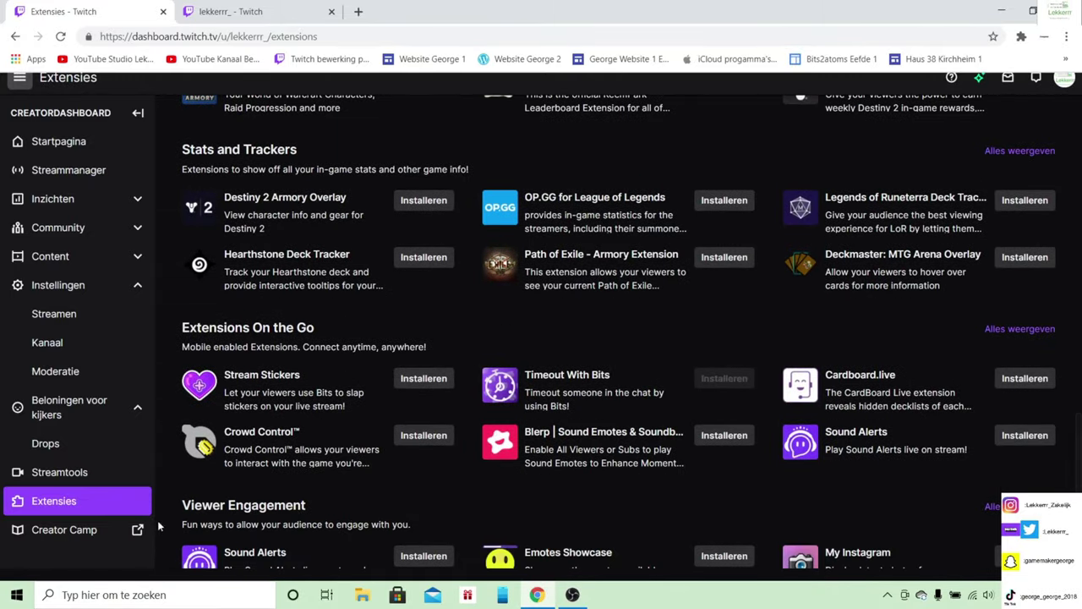
left_click(99, 532)
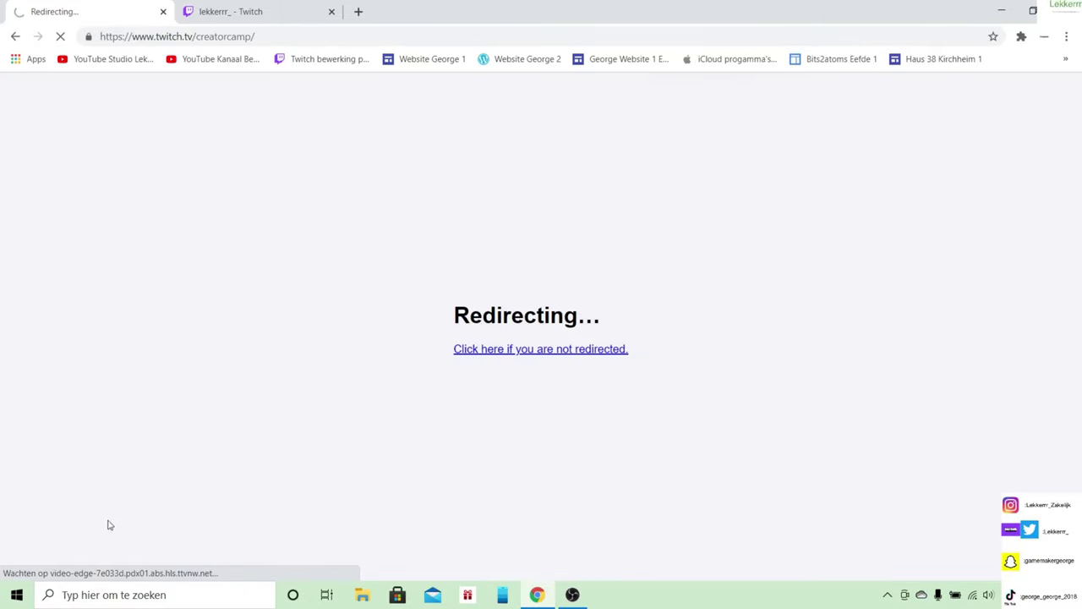